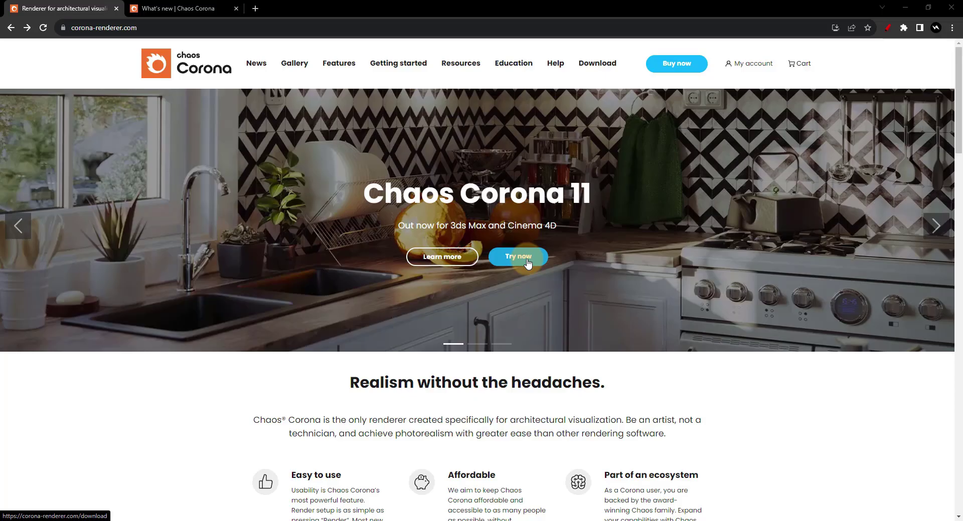
# Go from corona-renderer.com to the Chaos Corona 11 download page
pyautogui.click(528, 263)
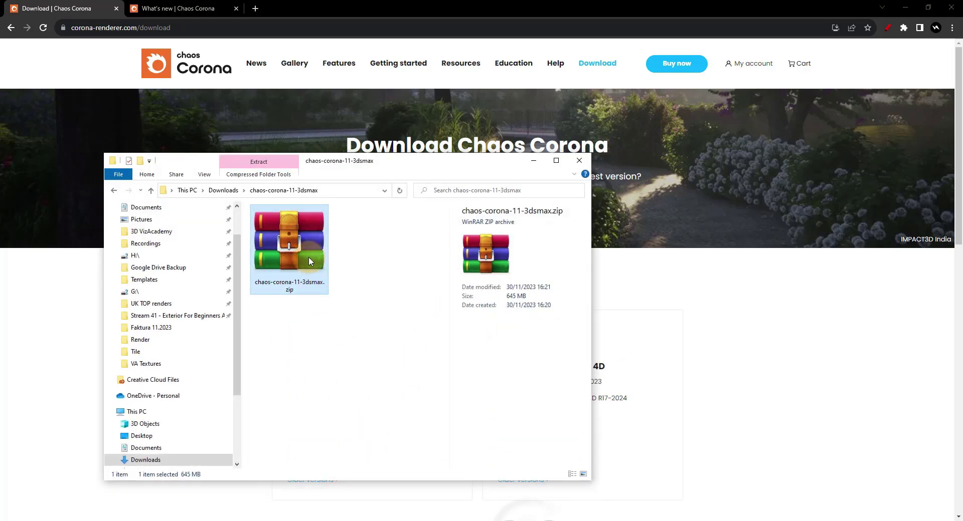
# Extract the downloaded Corona zip and launch the Corona 11 installer
pyautogui.rightClick(304, 259)
pyautogui.click(372, 321)
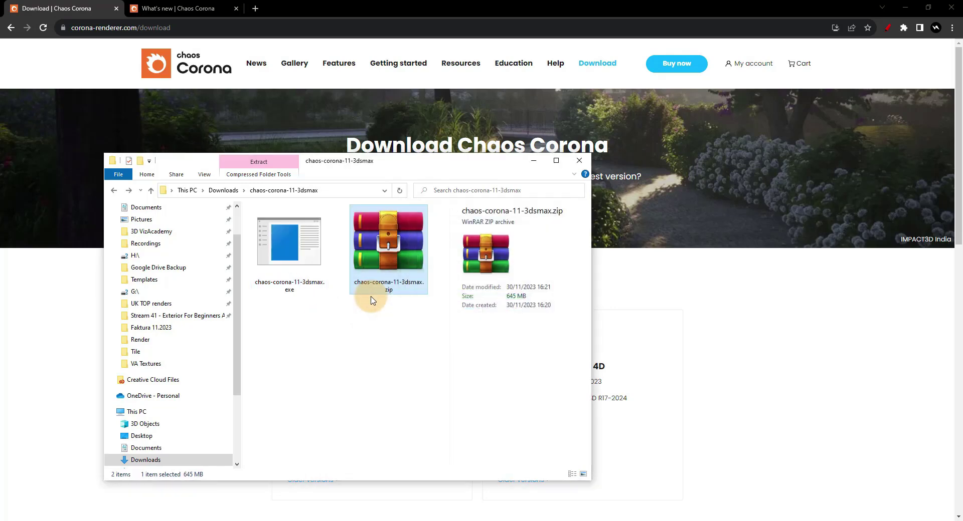
pyautogui.doubleClick(298, 259)
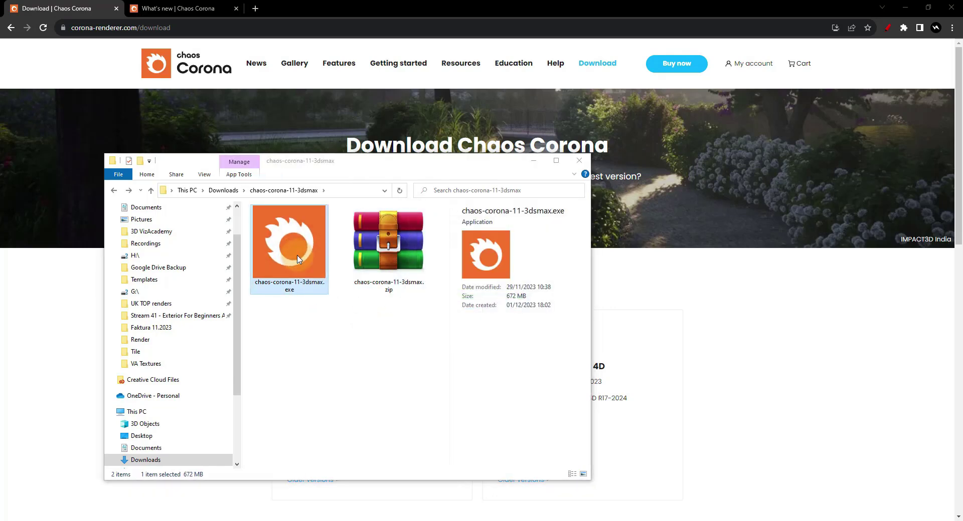
# Accept the licence and run a Custom install of Corona 11 for 3ds Max 2024
pyautogui.click(443, 308)
pyautogui.click(473, 320)
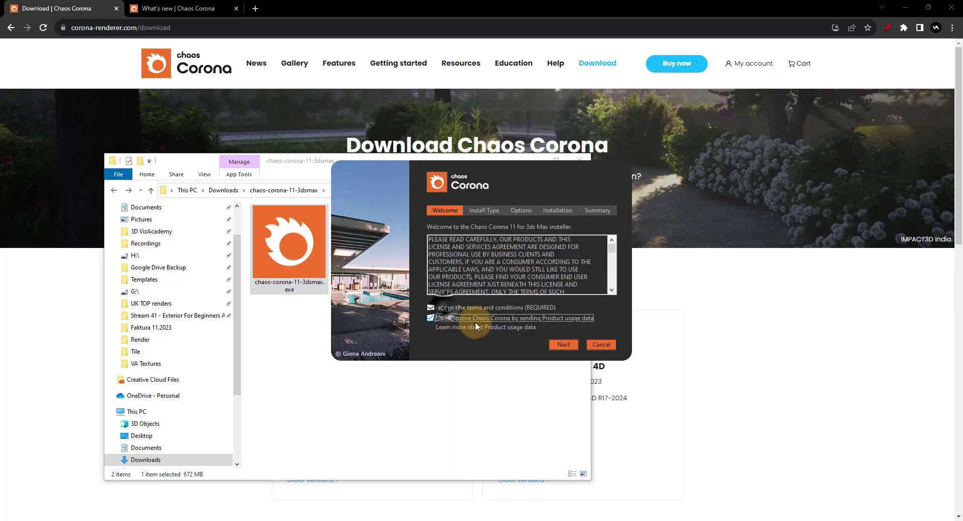
pyautogui.click(563, 345)
pyautogui.click(444, 264)
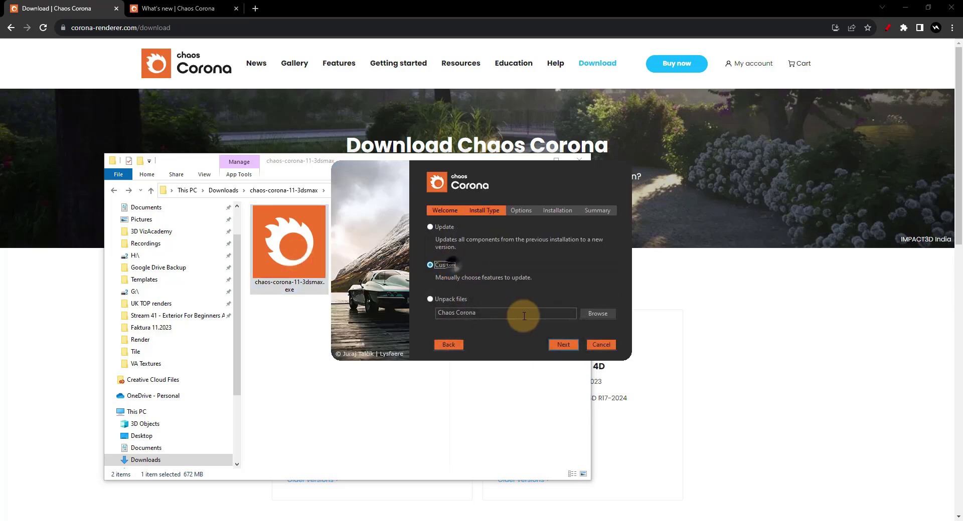
pyautogui.click(562, 345)
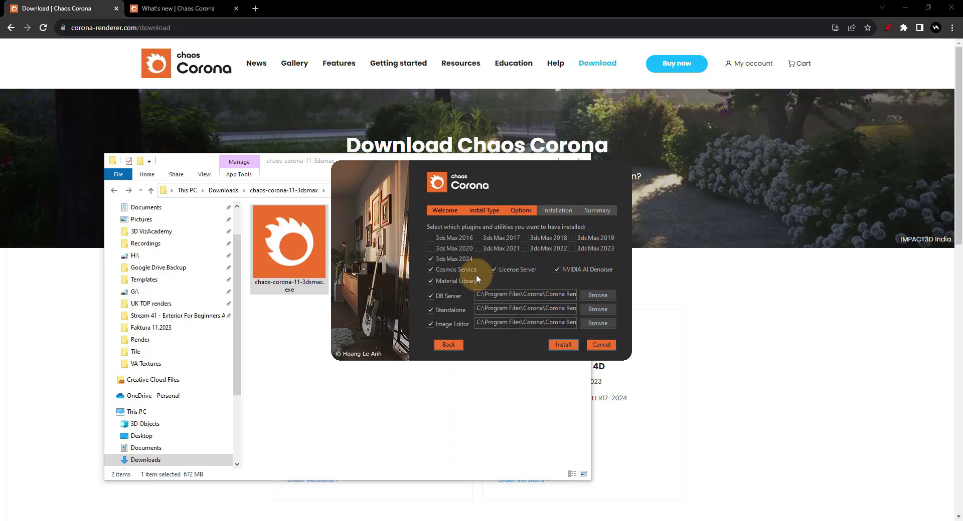
pyautogui.click(563, 345)
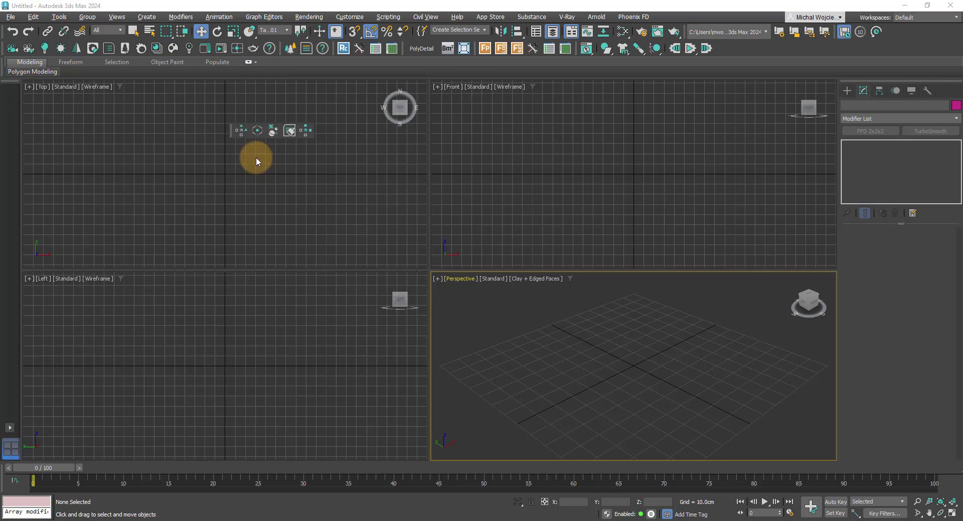
# Drag the floating Corona Power Tools toolbar lower in the Top view, glancing at its toolbar menu
pyautogui.moveTo(230, 133); pyautogui.dragTo(242, 159)
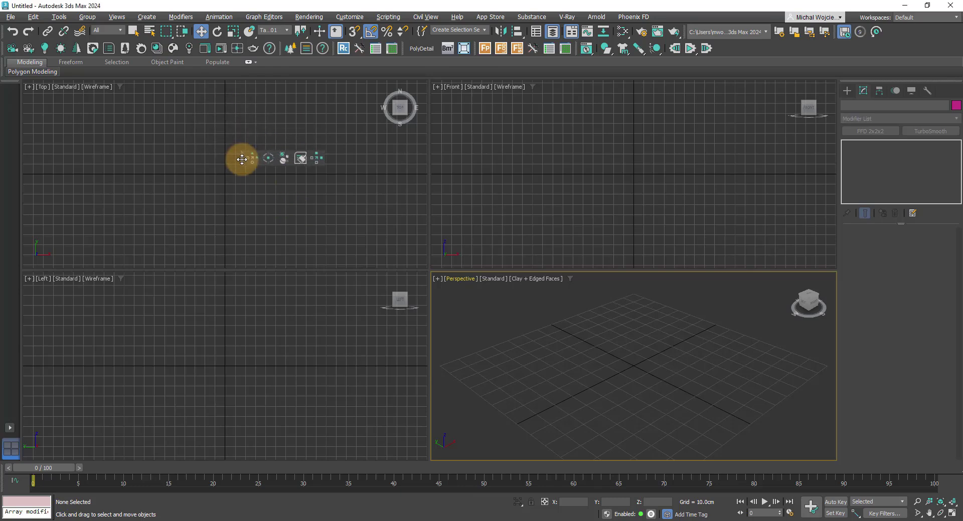
pyautogui.rightClick(241, 159)
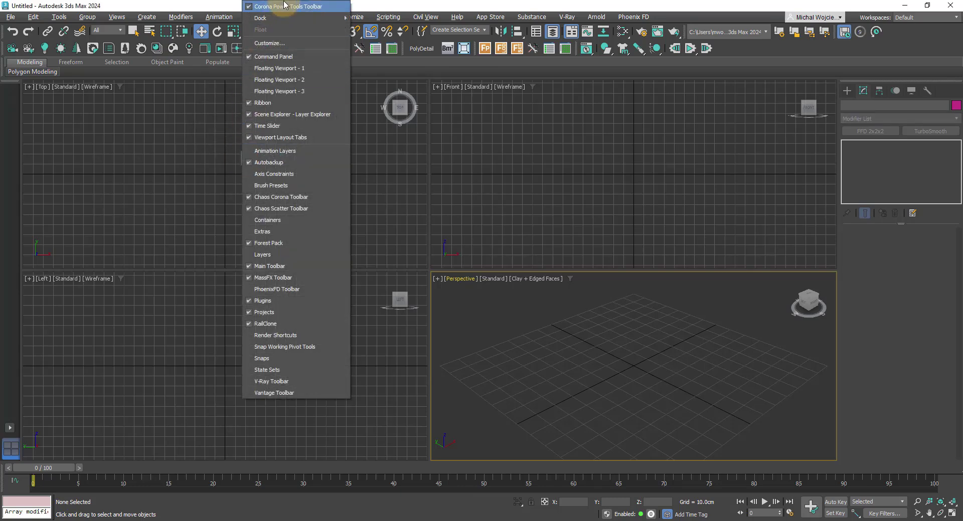
pyautogui.click(186, 223)
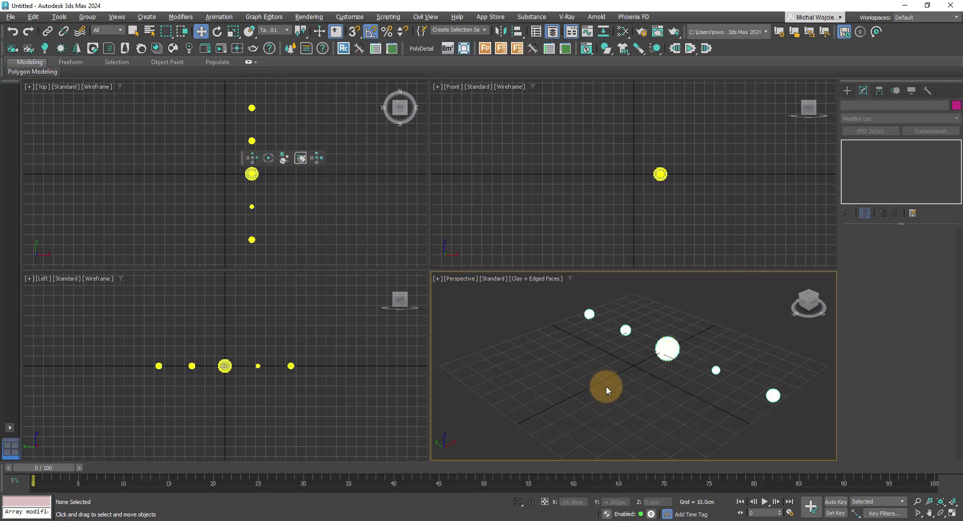
# Maximize the Perspective view with Alt+W and move the floating Corona toolbar aside
pyautogui.moveTo(608, 389)
pyautogui.mouseDown(button='middle')
pyautogui.moveTo(568, 385)
pyautogui.moveTo(593, 381)
pyautogui.mouseUp(button='middle')
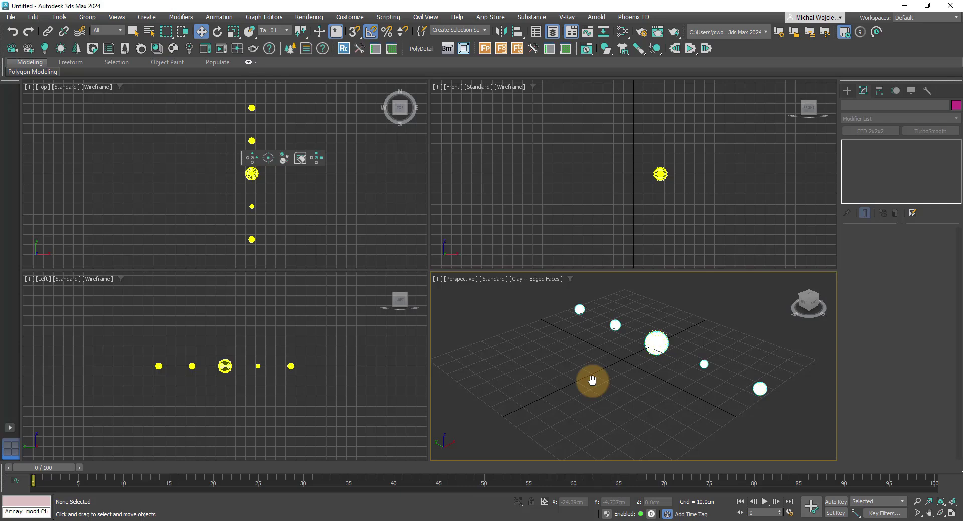
pyautogui.hotkey('alt', 'w')
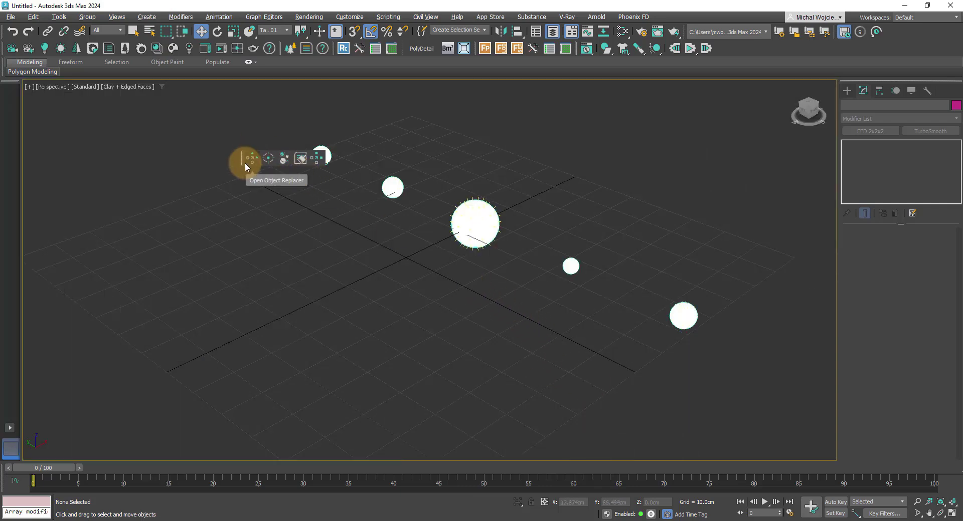
pyautogui.moveTo(244, 162); pyautogui.dragTo(87, 118)
pyautogui.moveTo(359, 210); pyautogui.dragTo(398, 218, button='middle')
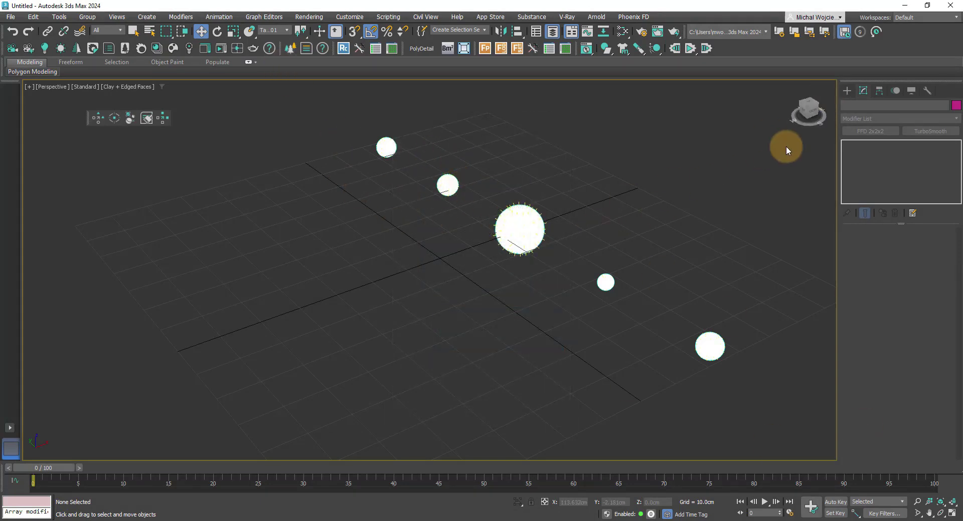
# Create a Disk-shaped CoronaLight beside the spheres and enable its viewport wireframe display
pyautogui.click(846, 90)
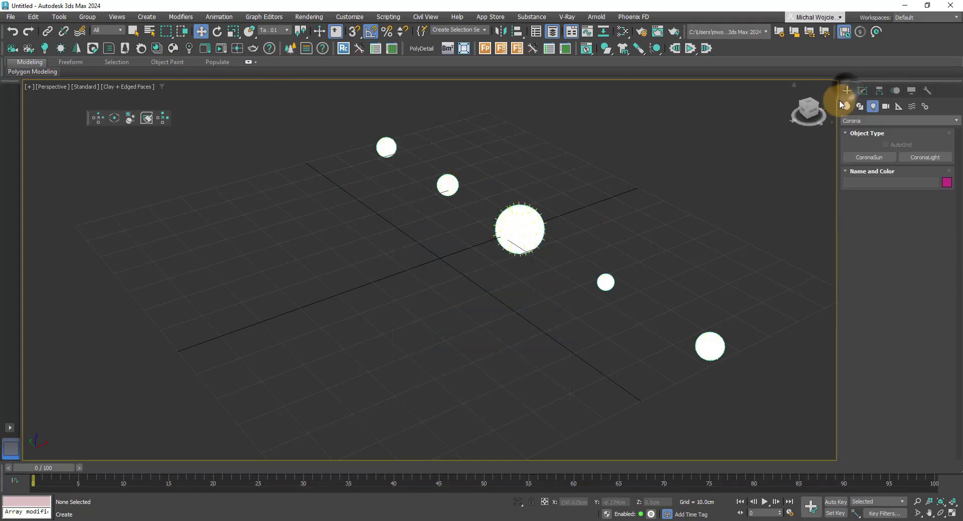
pyautogui.click(927, 158)
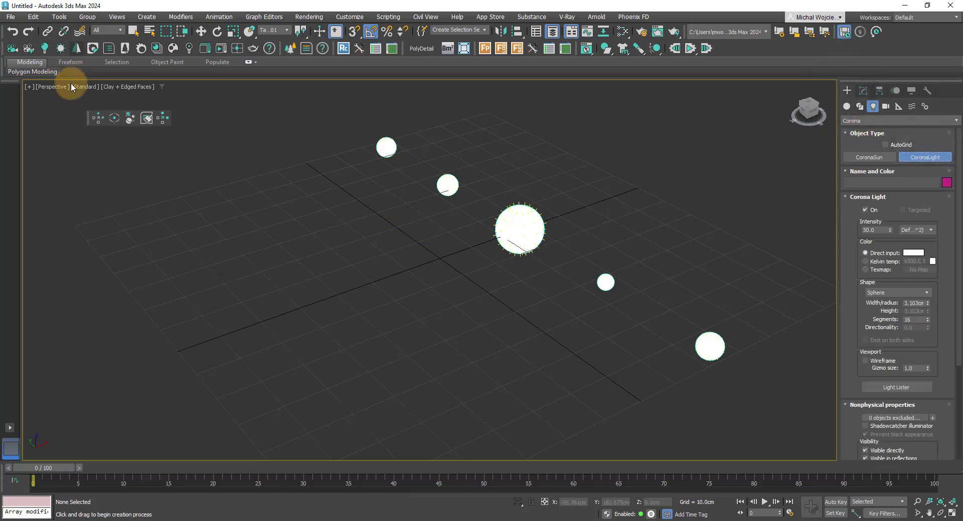
pyautogui.moveTo(225, 260)
pyautogui.mouseDown()
pyautogui.moveTo(236, 277)
pyautogui.moveTo(231, 271)
pyautogui.mouseUp()
pyautogui.click(883, 293)
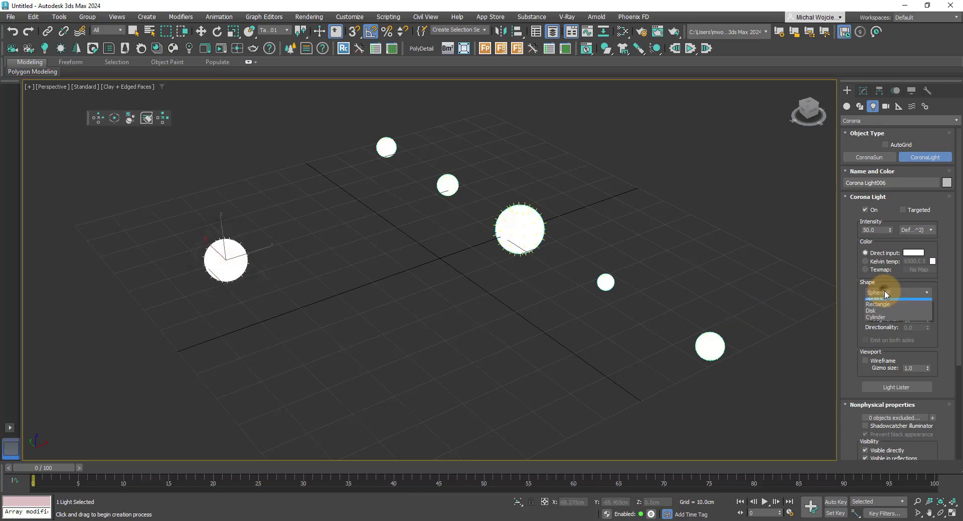
pyautogui.click(887, 315)
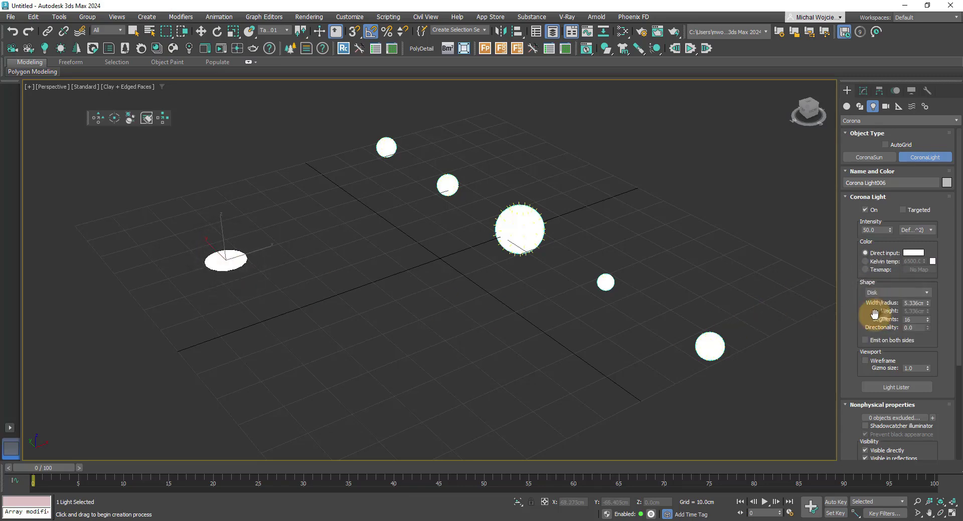
pyautogui.rightClick(348, 299)
pyautogui.click(863, 91)
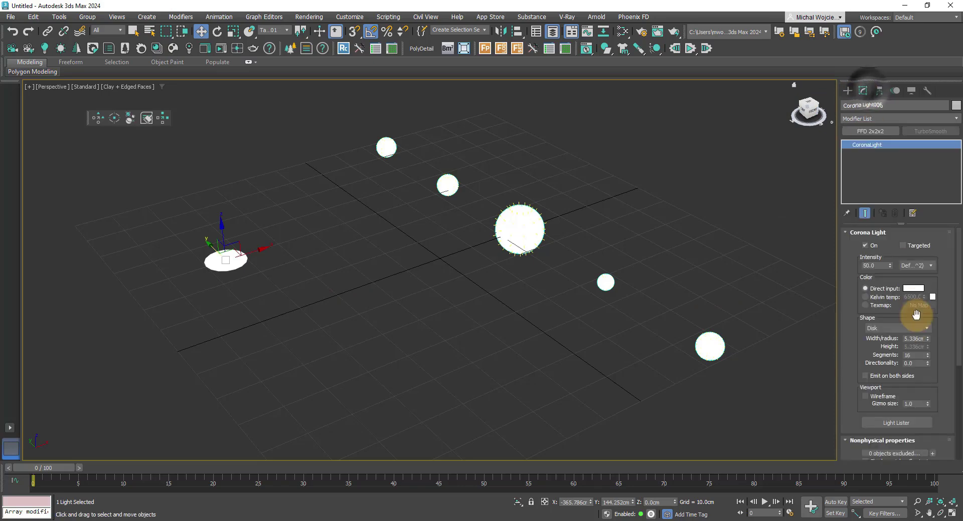
pyautogui.click(873, 396)
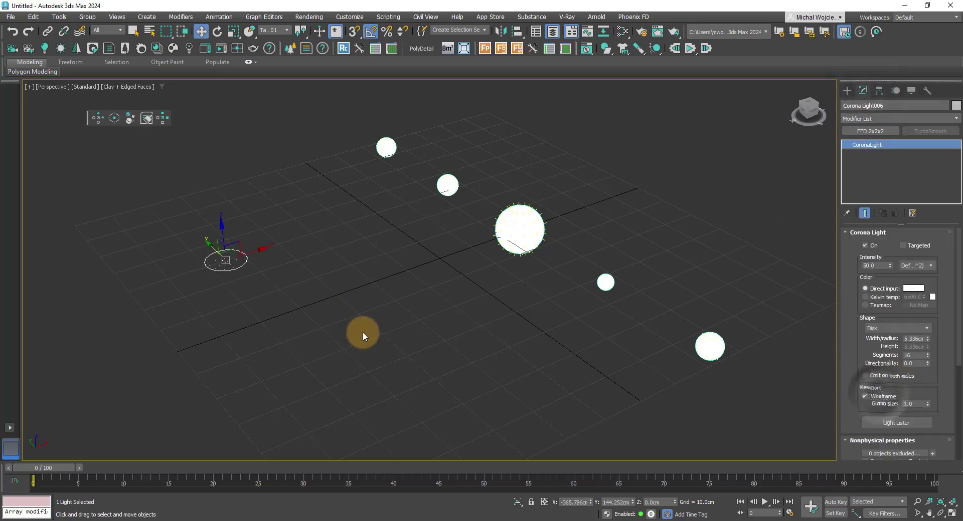
# Use Object Replacer to swap the five spheres for Instance copies of the disk light
pyautogui.click(98, 122)
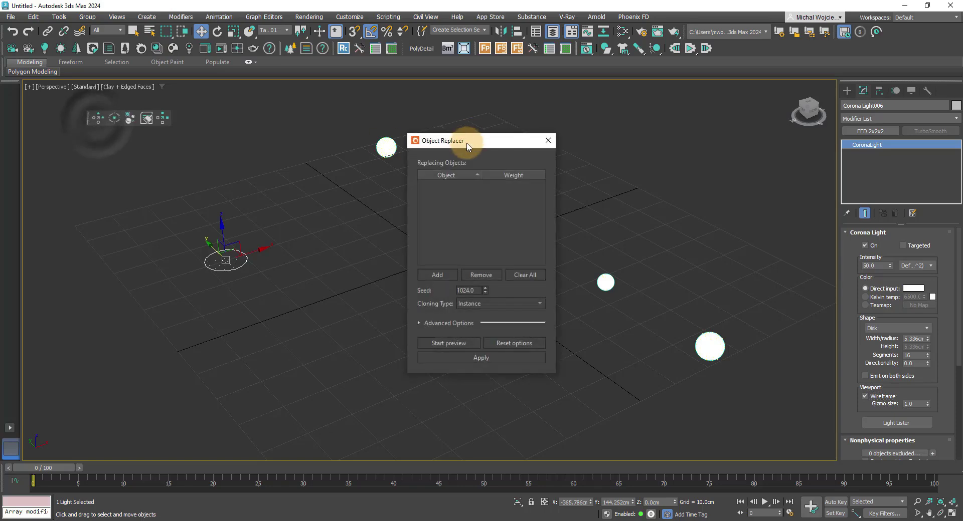
pyautogui.moveTo(459, 146); pyautogui.dragTo(91, 176)
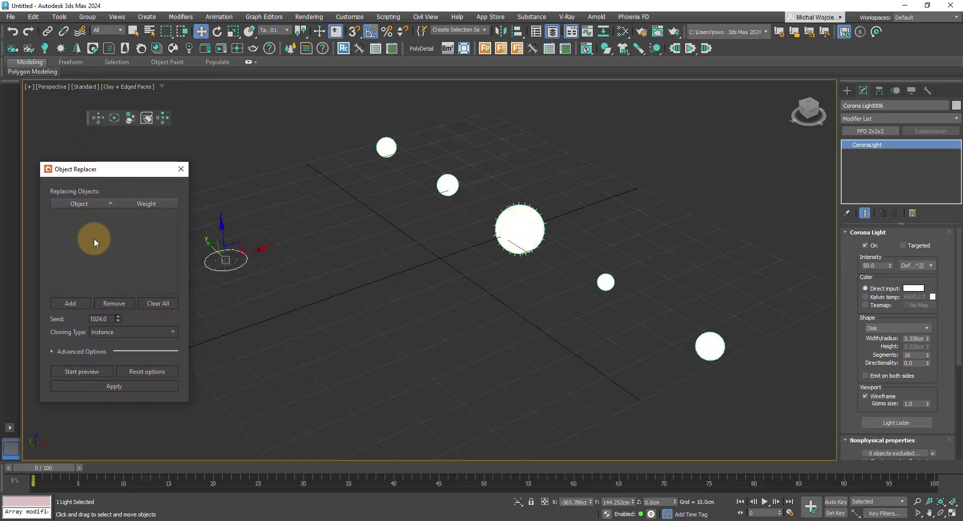
pyautogui.click(72, 303)
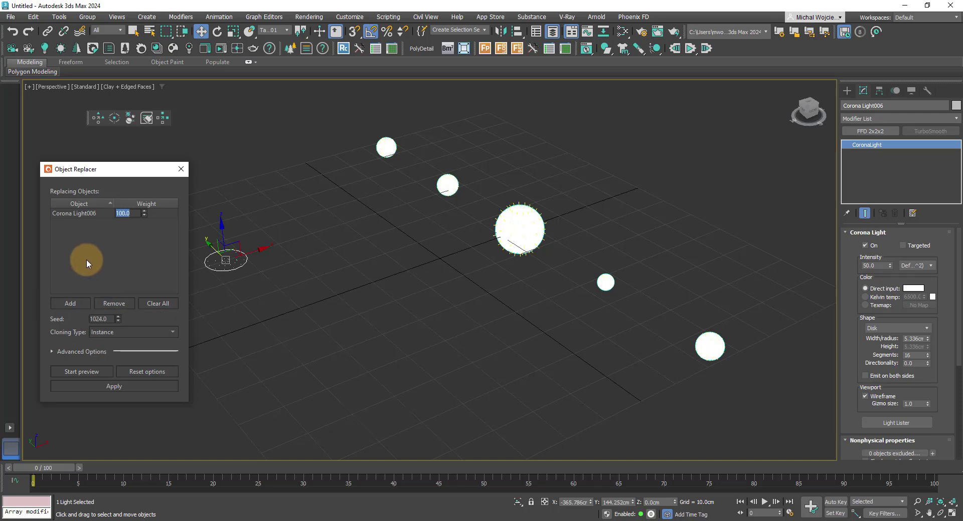
pyautogui.moveTo(735, 384); pyautogui.dragTo(372, 123)
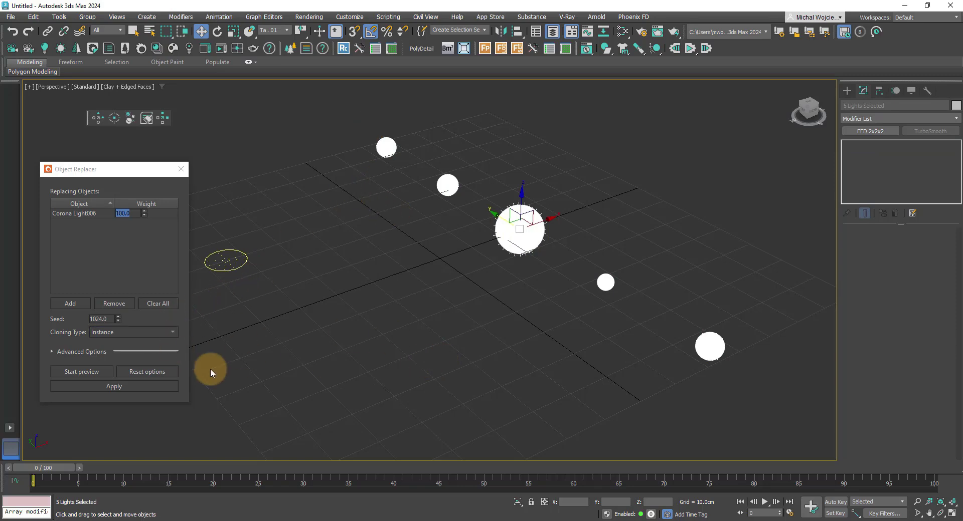
pyautogui.click(93, 372)
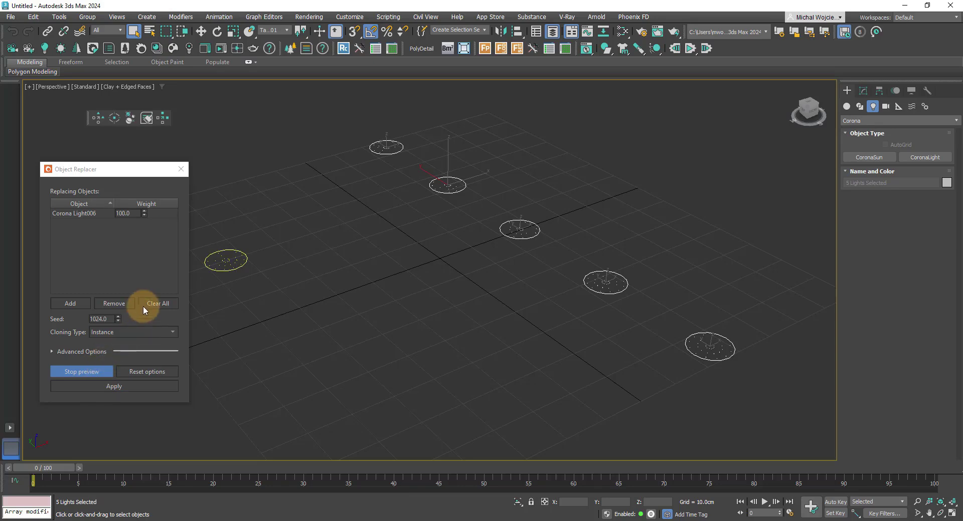
pyautogui.click(124, 329)
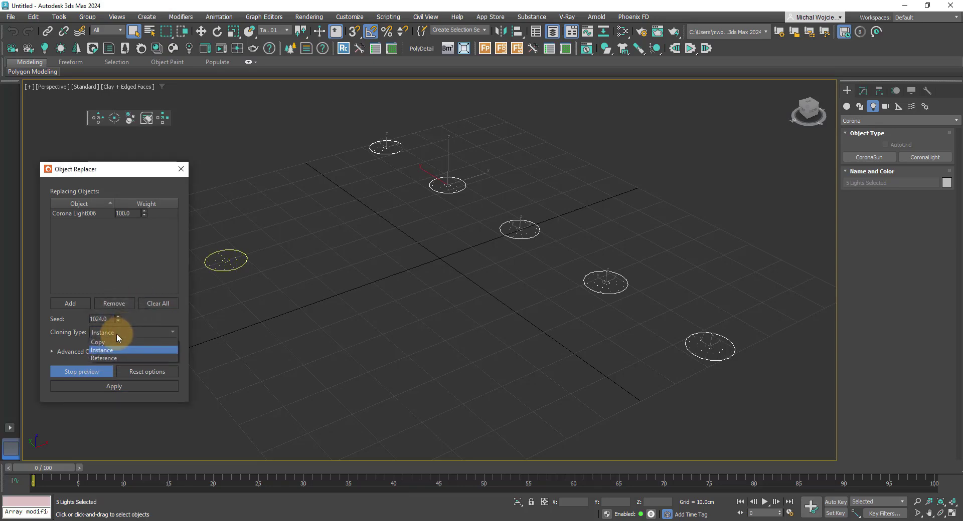
pyautogui.click(71, 341)
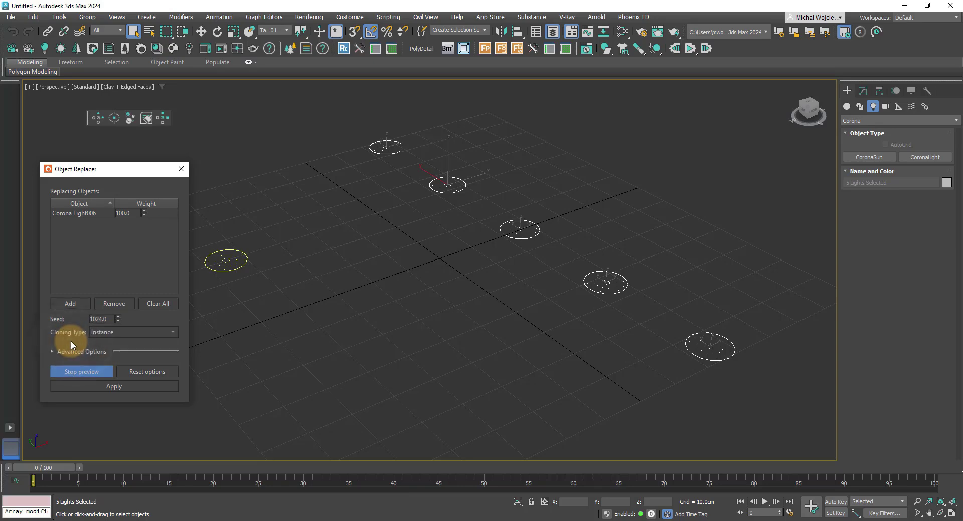
pyautogui.click(101, 390)
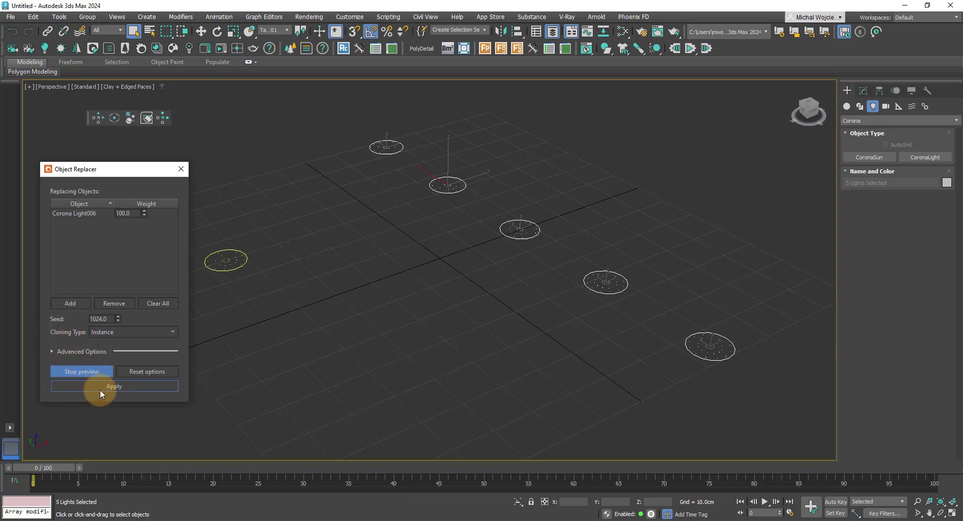
pyautogui.click(180, 170)
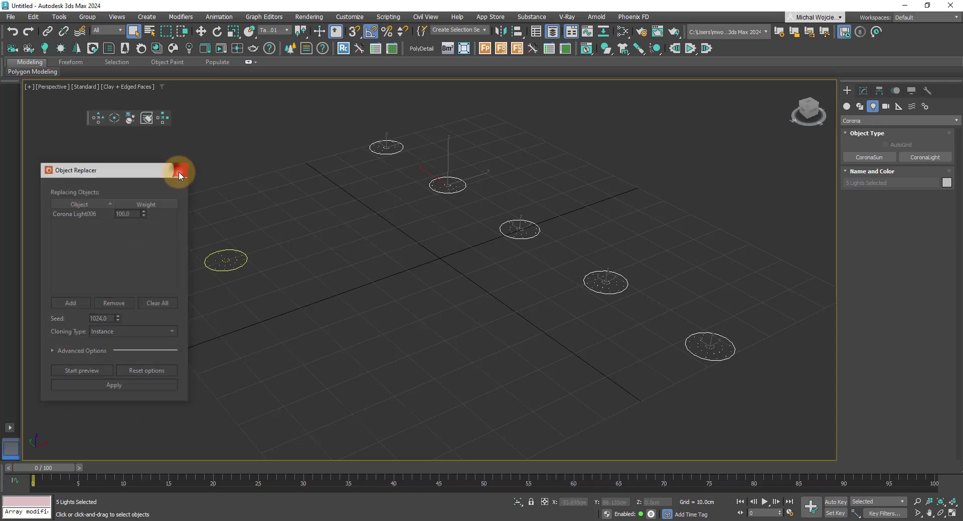
# Shrink the disk lights' radius in the Modify panel, then deselect them
pyautogui.click(862, 91)
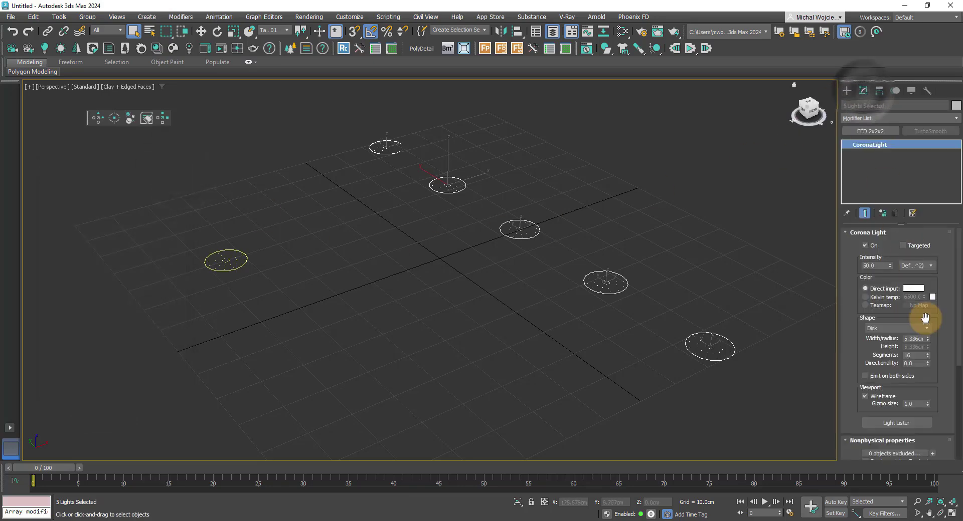
pyautogui.moveTo(927, 339); pyautogui.dragTo(931, 361)
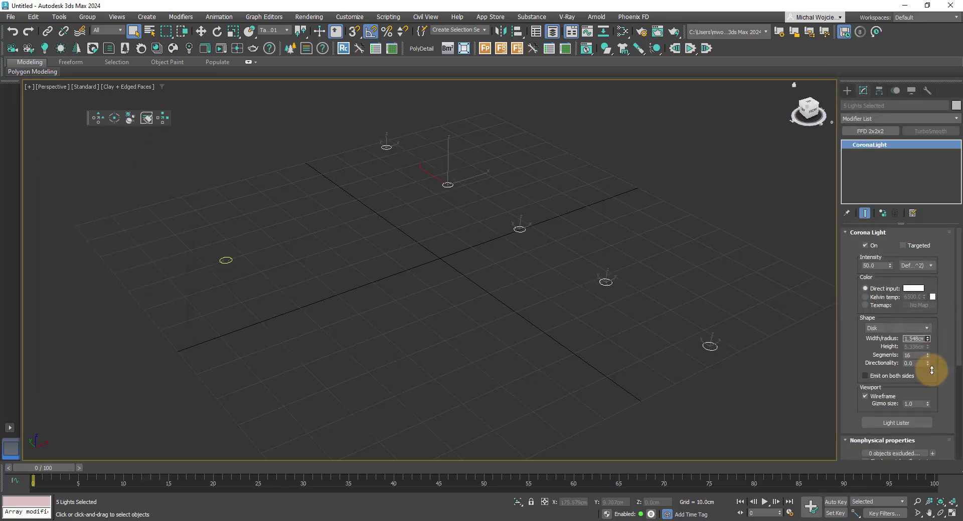
pyautogui.click(612, 360)
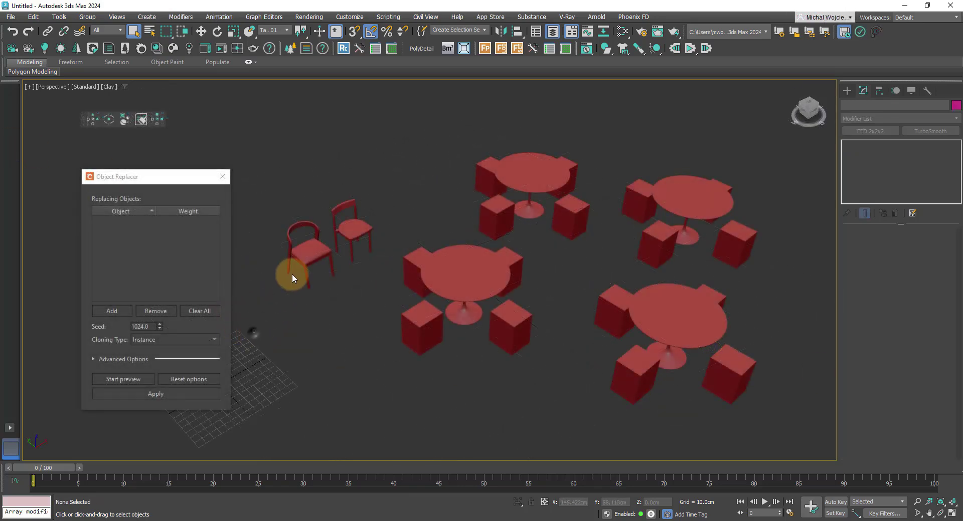
# Replace the 16 Chair Place Holder boxes with a weighted mix of two chairs, keeping each box's rotation
pyautogui.moveTo(253, 333); pyautogui.dragTo(380, 167)
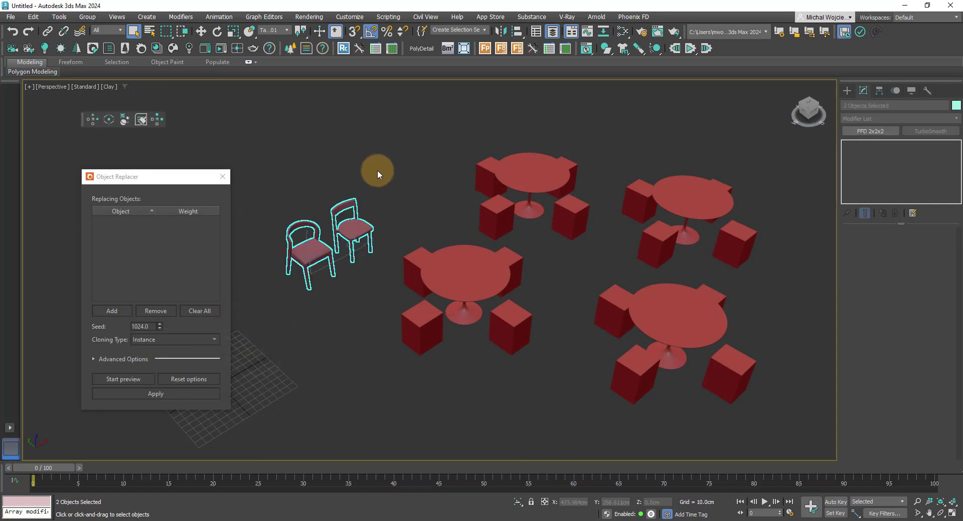
pyautogui.click(115, 314)
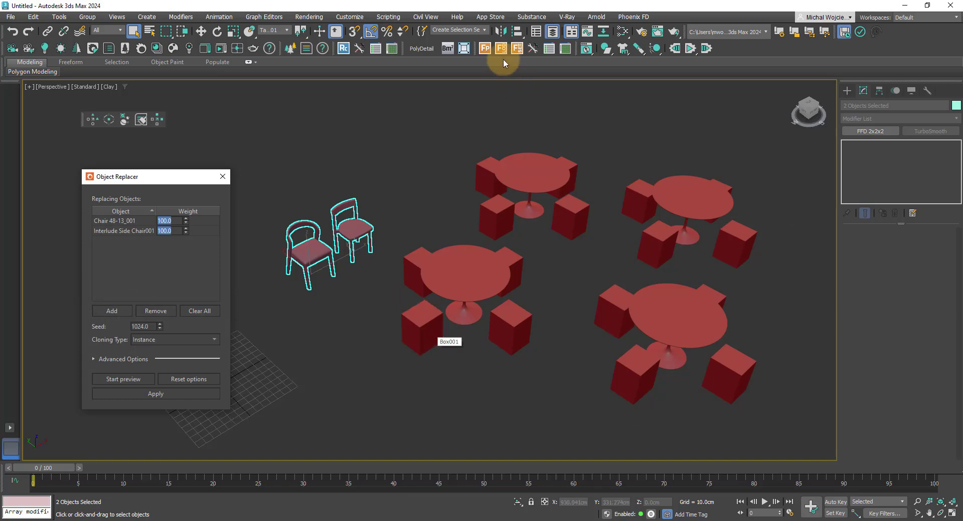
pyautogui.click(484, 30)
pyautogui.click(479, 40)
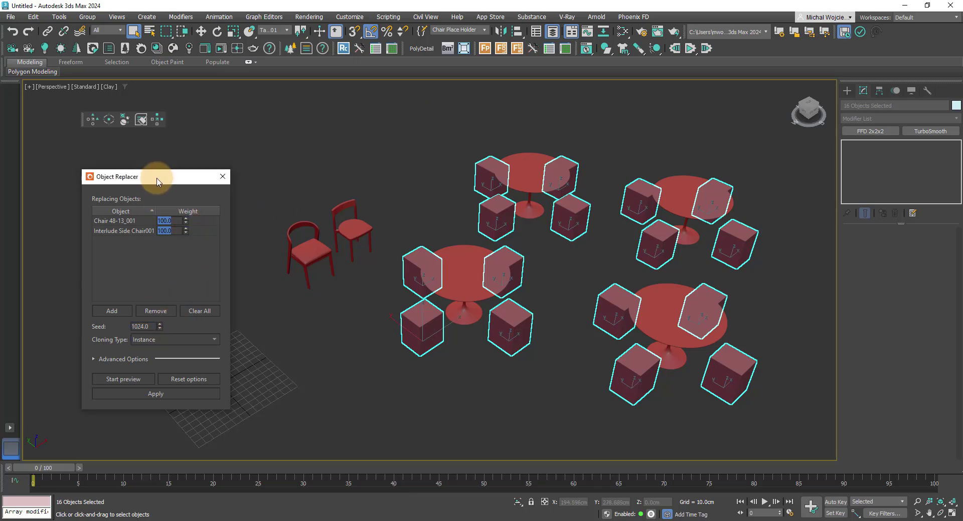
pyautogui.moveTo(157, 177); pyautogui.dragTo(186, 70)
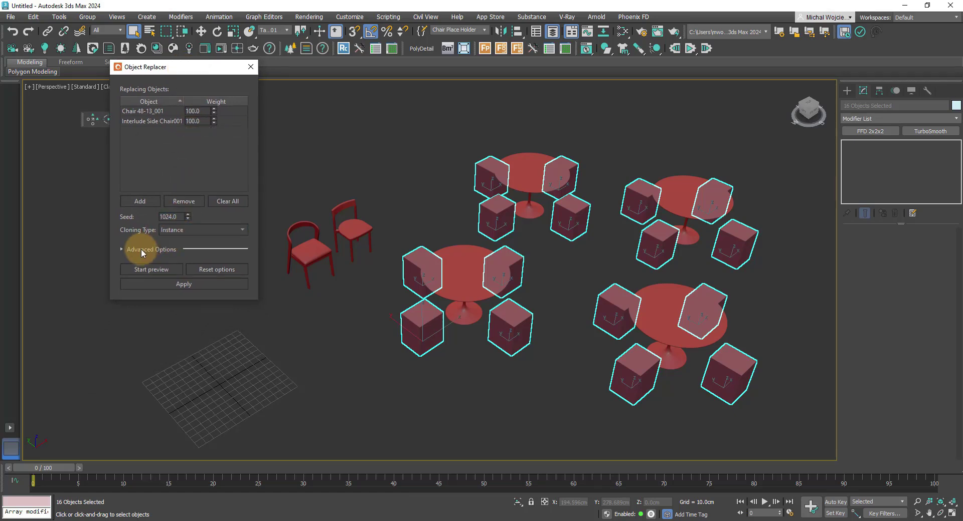
pyautogui.click(152, 270)
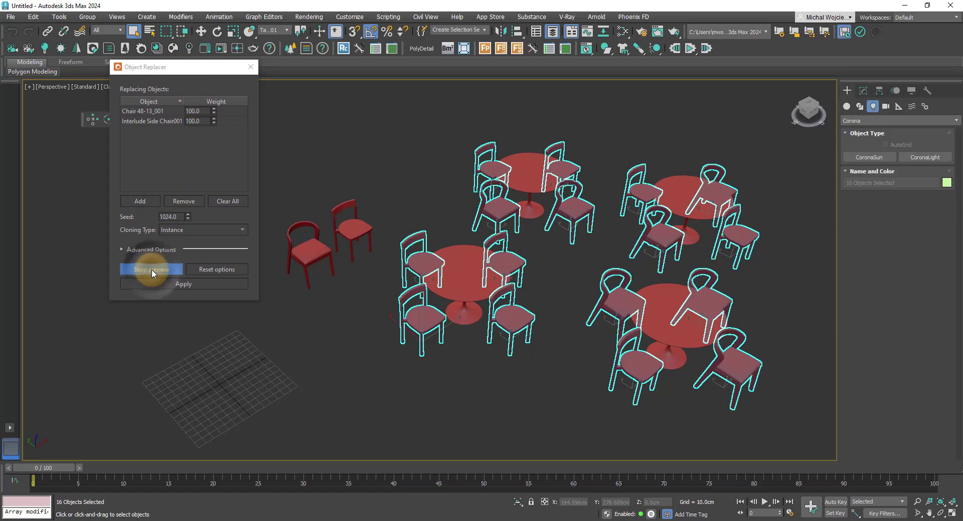
pyautogui.click(149, 250)
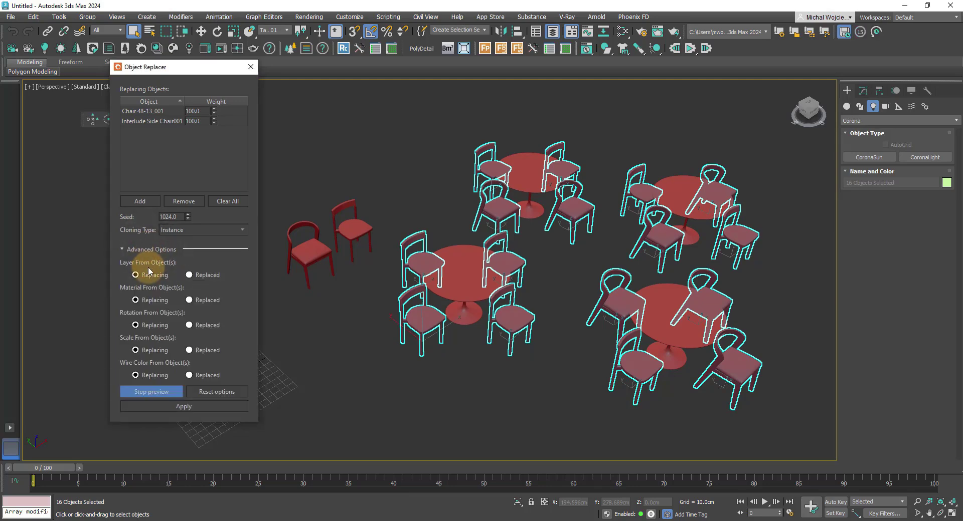
pyautogui.click(203, 325)
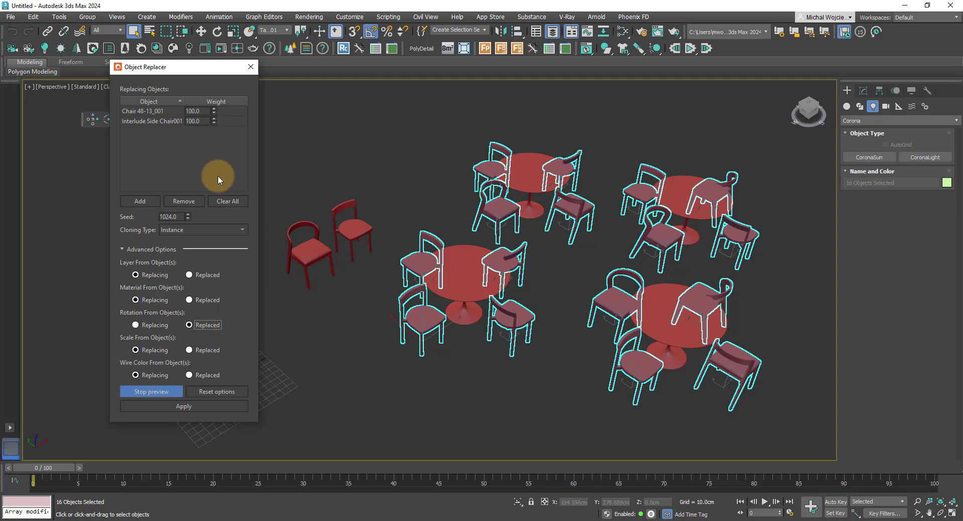
pyautogui.moveTo(214, 110)
pyautogui.mouseDown()
pyautogui.moveTo(217, 156)
pyautogui.moveTo(214, 83)
pyautogui.moveTo(213, 151)
pyautogui.moveTo(215, 104)
pyautogui.mouseUp()
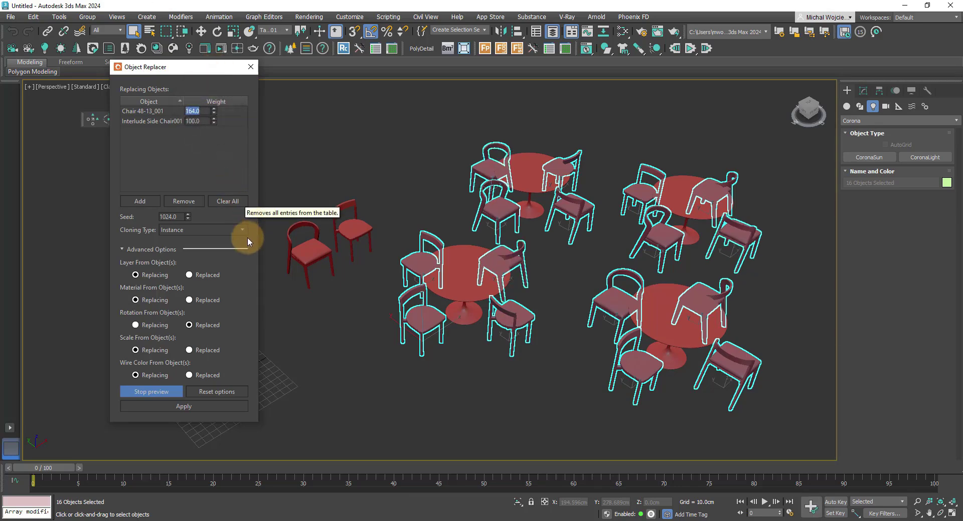
pyautogui.click(209, 409)
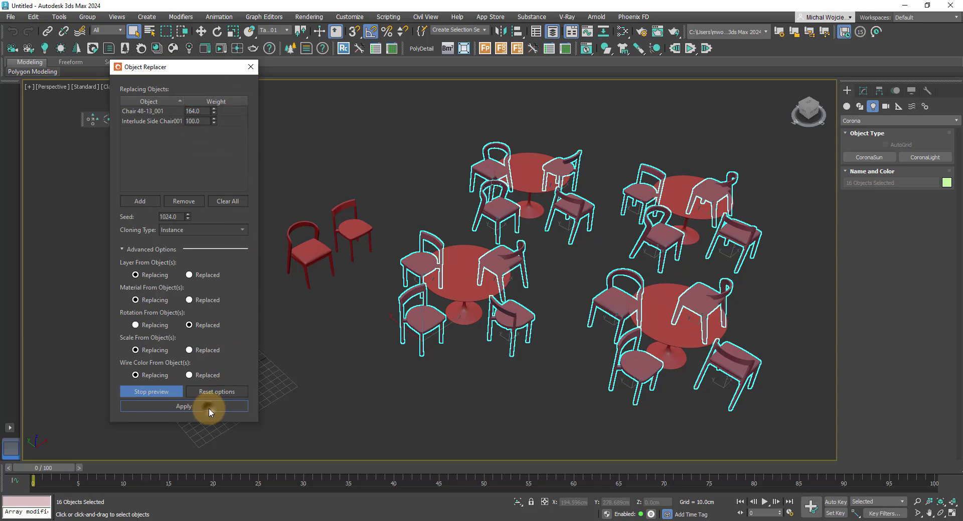
pyautogui.click(249, 71)
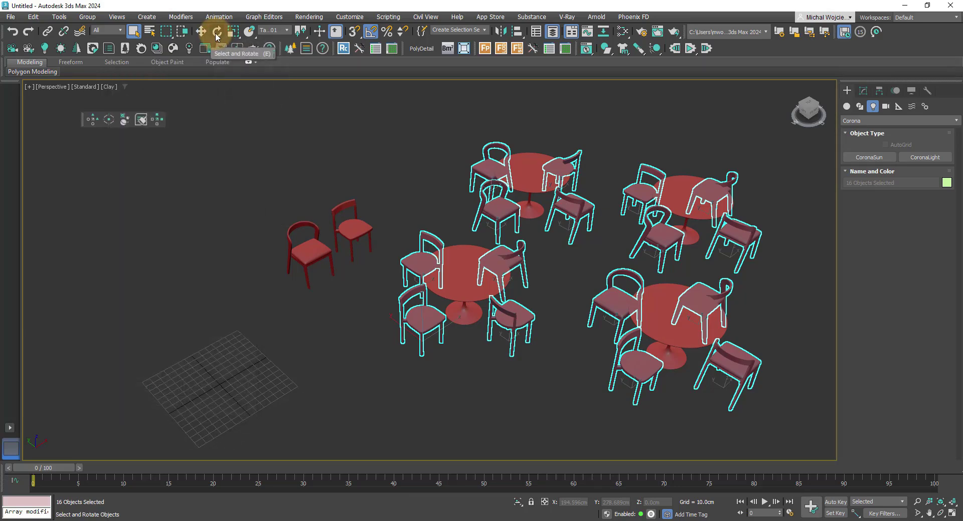
# Rotate the selected chairs 90° around Z in the Local coordinate system
pyautogui.click(217, 33)
pyautogui.click(273, 30)
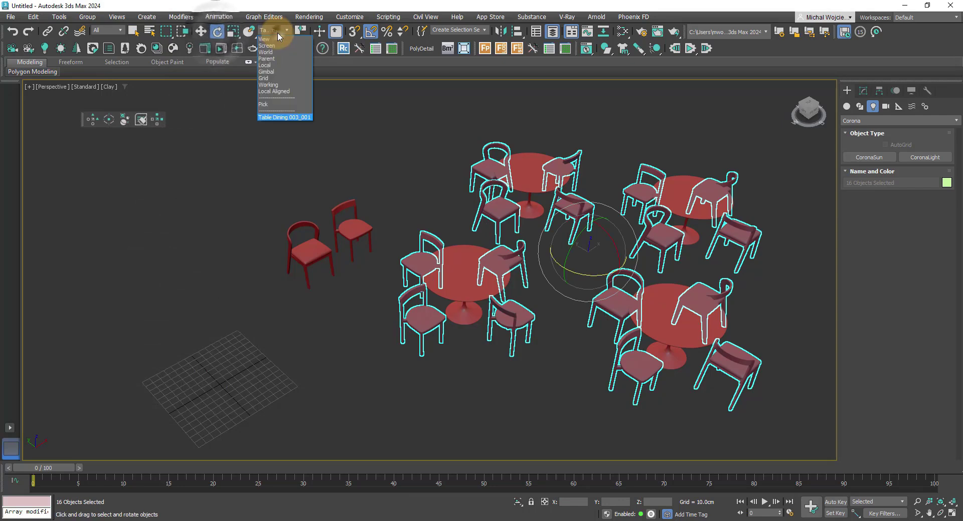
pyautogui.click(277, 64)
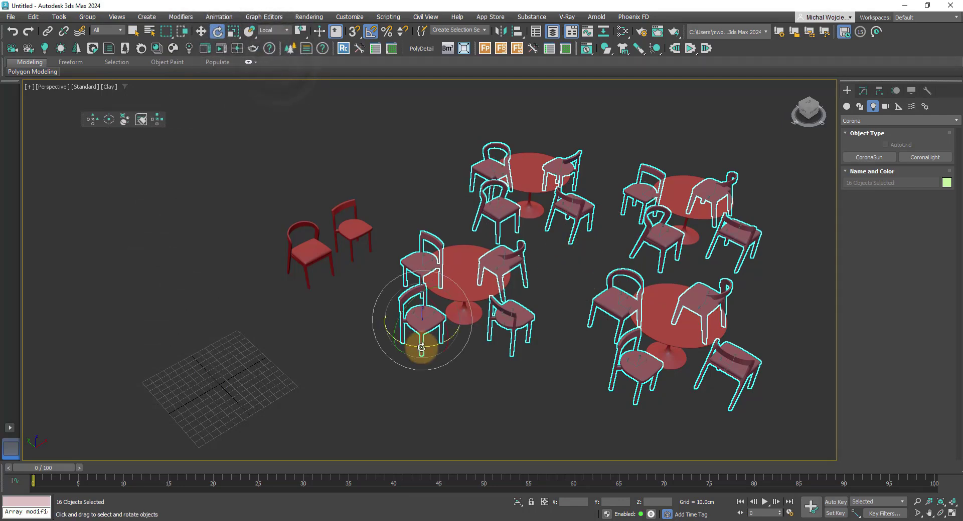
pyautogui.moveTo(421, 347); pyautogui.dragTo(466, 337)
# With Affect Pivot Only, move the chair's pivot to its bounding-box bottom centre
pyautogui.click(582, 372)
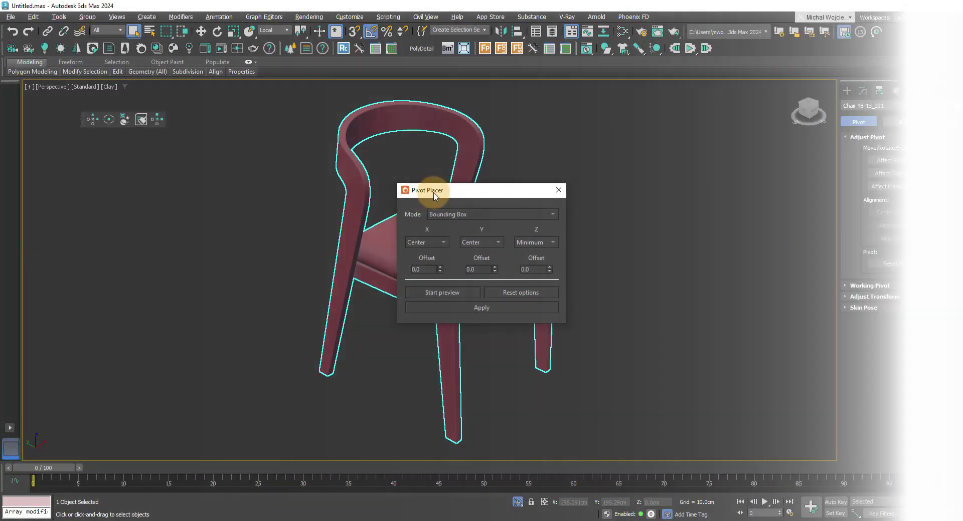
pyautogui.moveTo(435, 196); pyautogui.dragTo(148, 174)
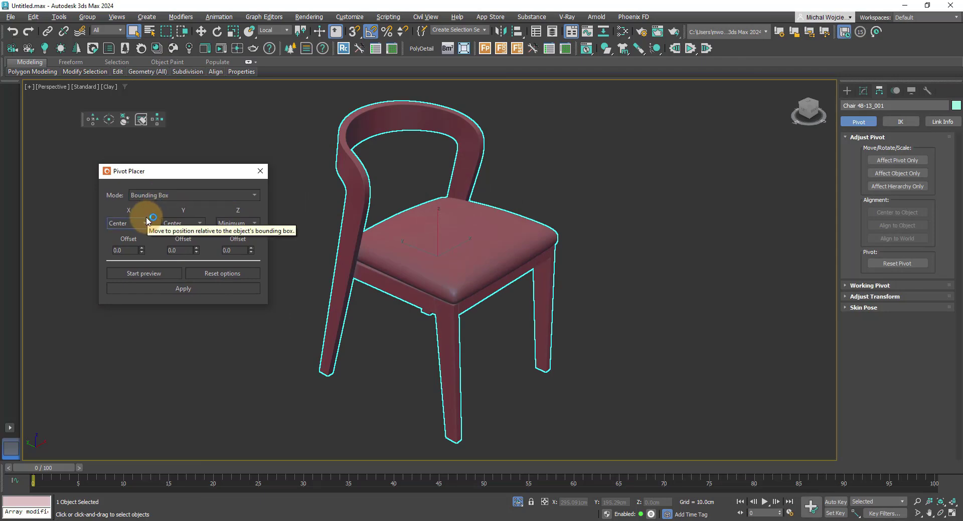
pyautogui.click(895, 161)
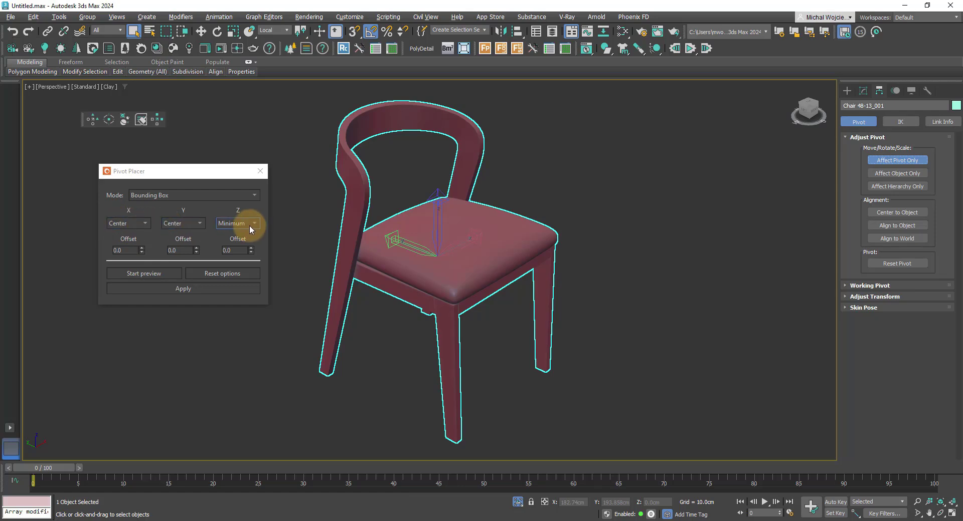
pyautogui.click(215, 287)
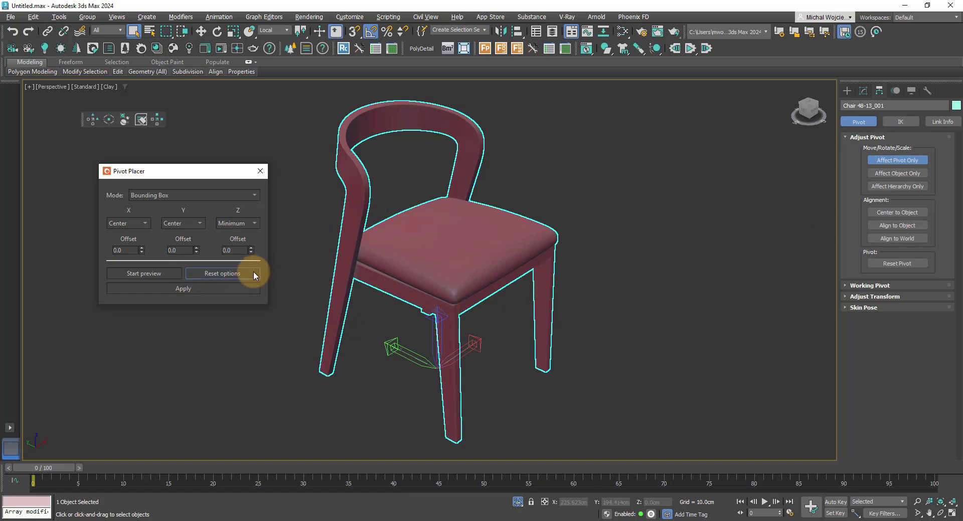
# Switch Pivot Placer to Point Selection and snap the pivot to a seat front-corner vertex
pyautogui.click(209, 197)
pyautogui.click(189, 209)
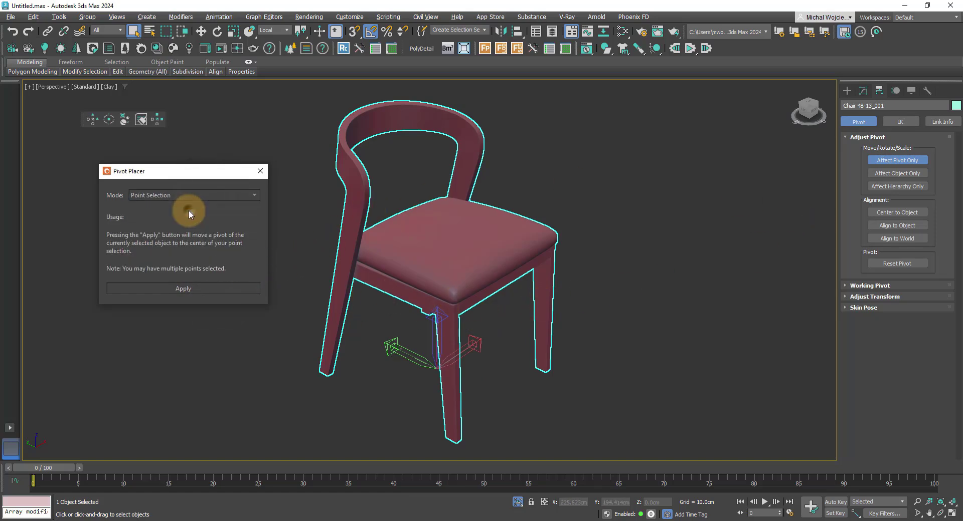
pyautogui.click(863, 90)
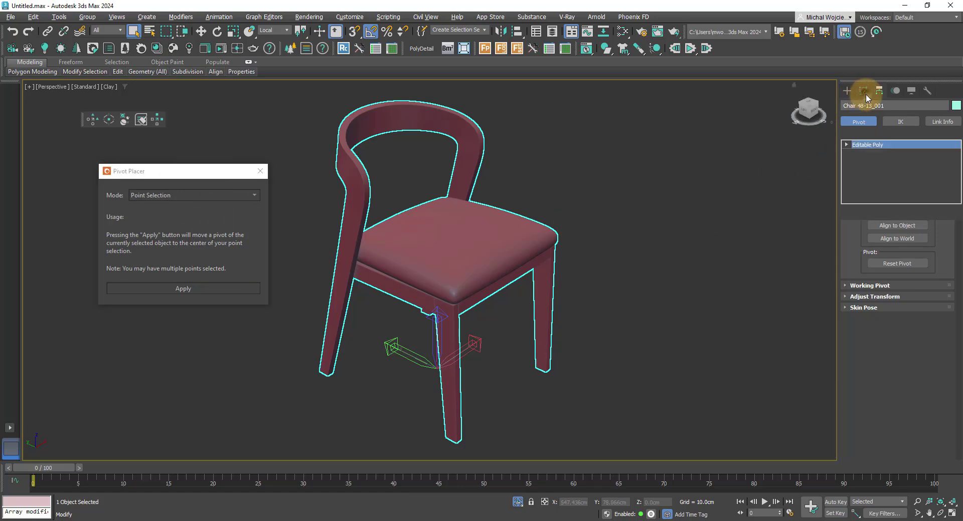
pyautogui.keyDown('alt'); pyautogui.moveTo(557, 240); pyautogui.dragTo(563, 239, button='middle'); pyautogui.keyUp('alt')
pyautogui.press('1')
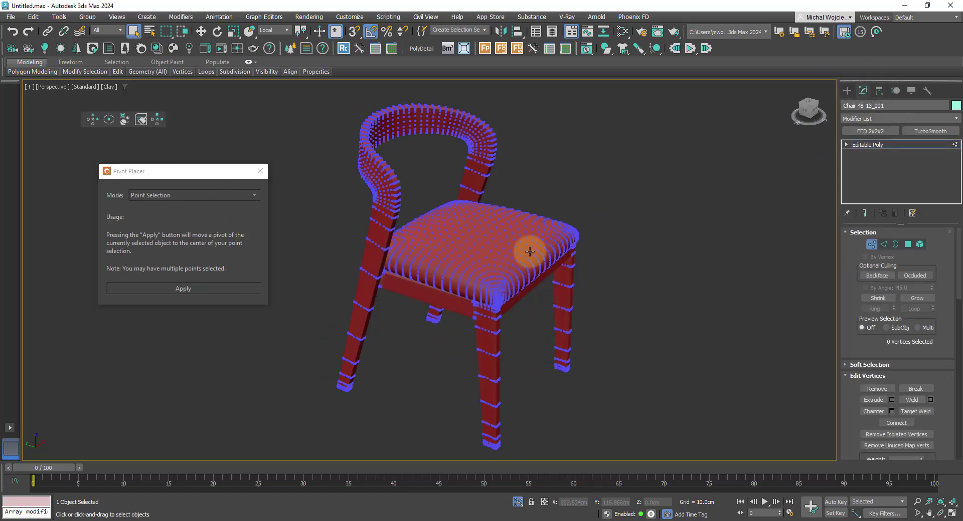
pyautogui.click(527, 248)
pyautogui.click(205, 288)
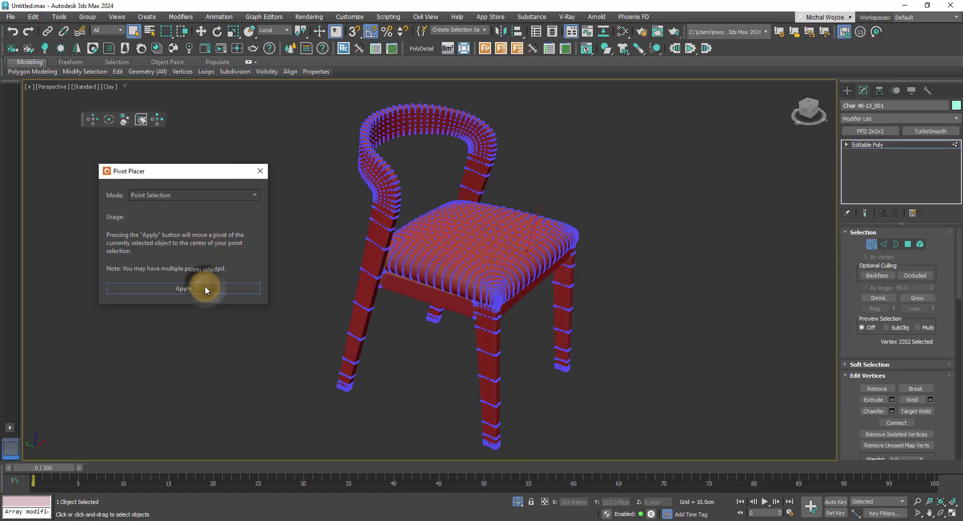
pyautogui.click(173, 290)
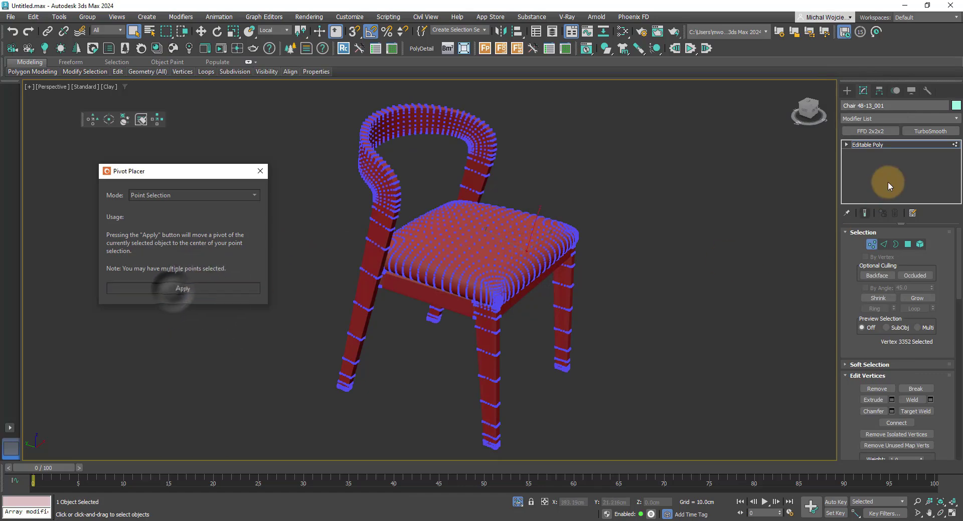
# Test-rotate the chair around its new vertex pivot
pyautogui.click(880, 92)
pyautogui.press('e')
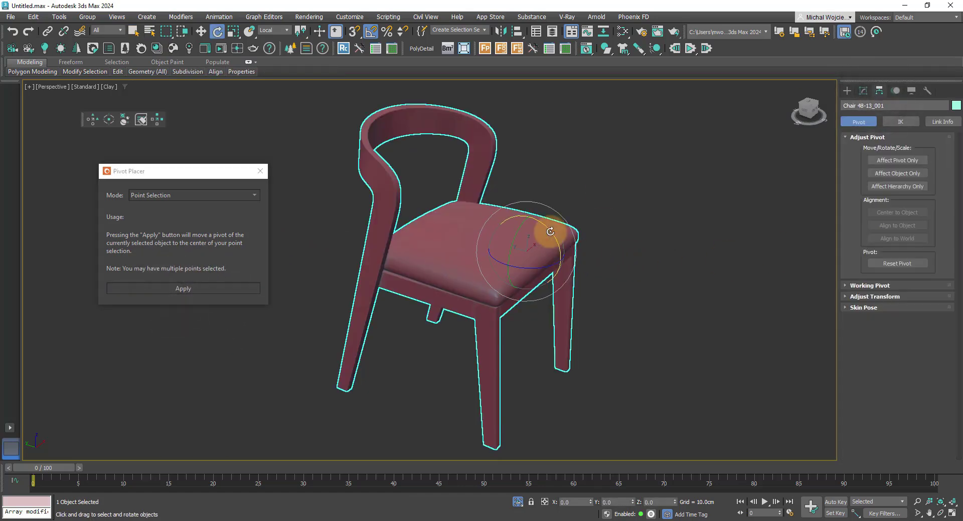
pyautogui.moveTo(550, 232); pyautogui.dragTo(688, 353)
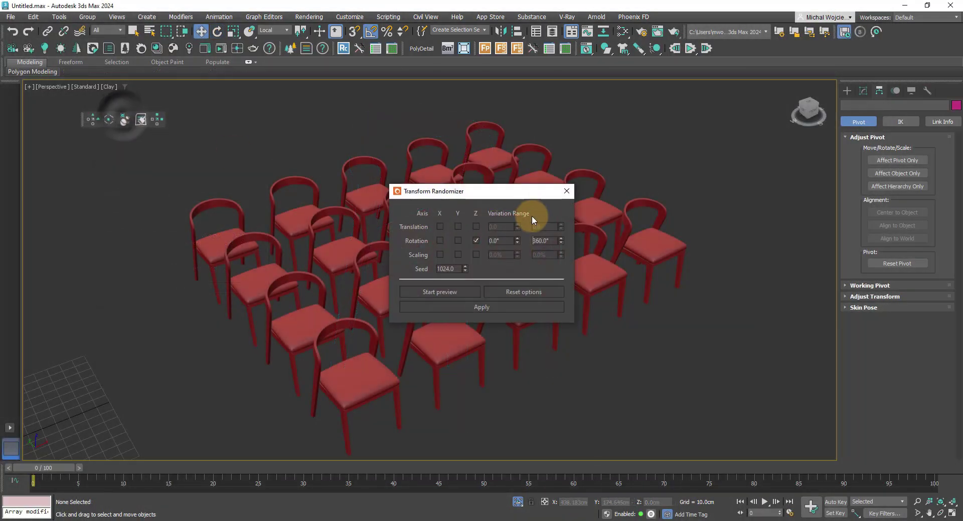
# Apply a random 0–360° Z rotation to all 20 chairs with Transform Randomizer, leaving scaling off
pyautogui.moveTo(511, 191); pyautogui.dragTo(172, 172)
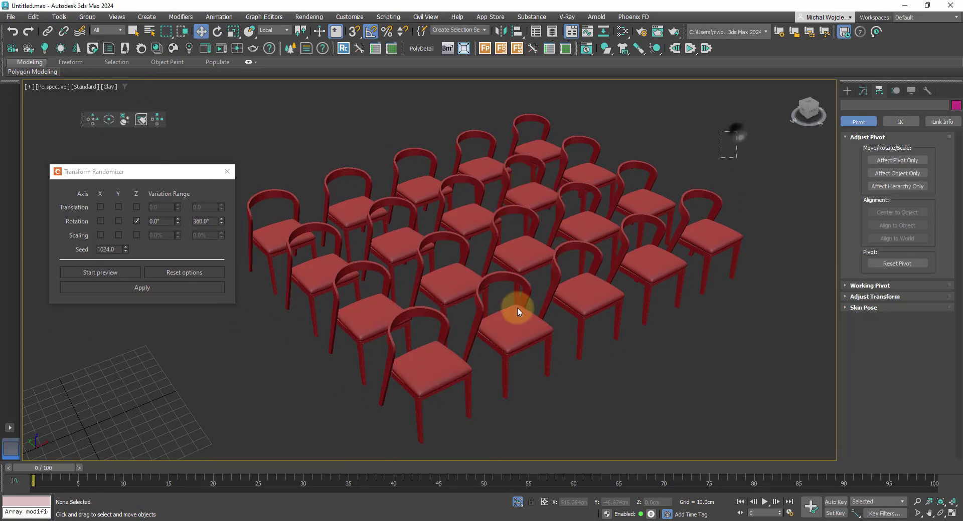
pyautogui.moveTo(736, 131); pyautogui.dragTo(312, 404)
pyautogui.moveTo(591, 294); pyautogui.dragTo(615, 288, button='middle')
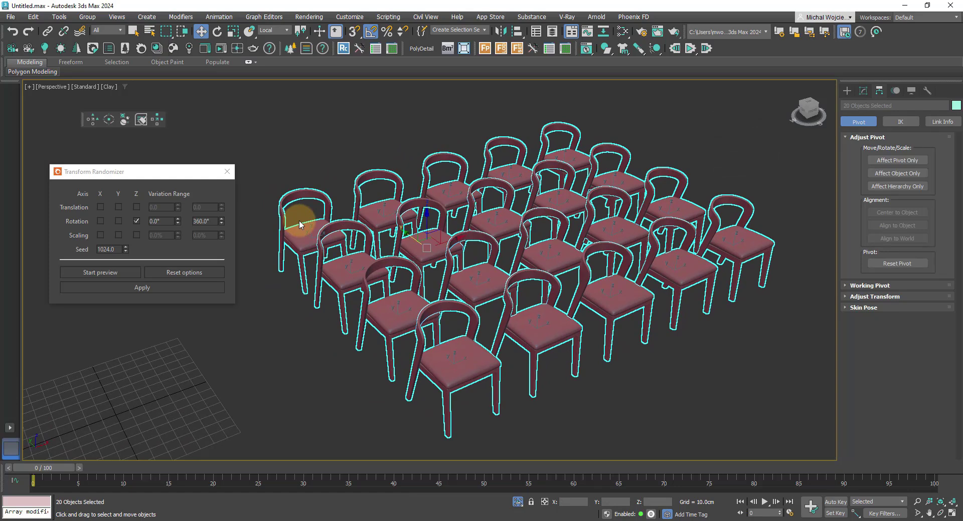
pyautogui.click(136, 221)
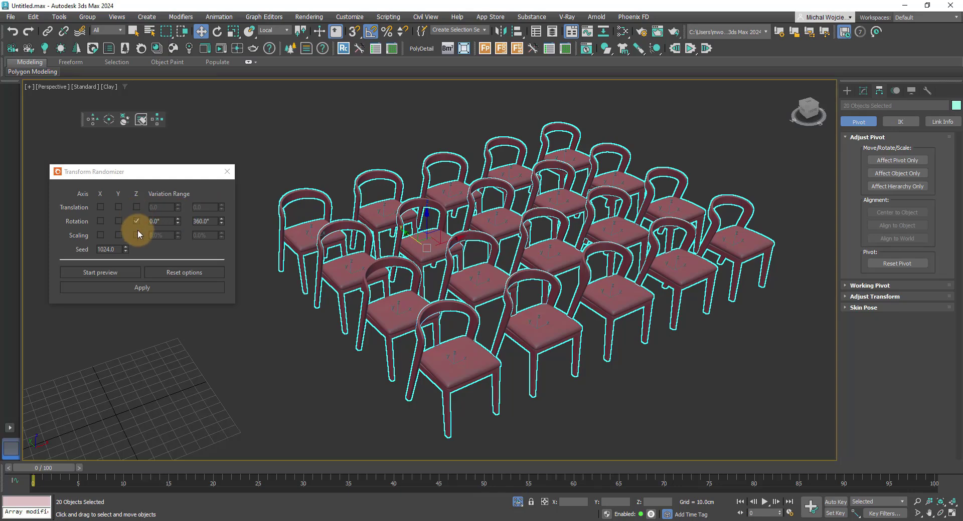
pyautogui.click(136, 235)
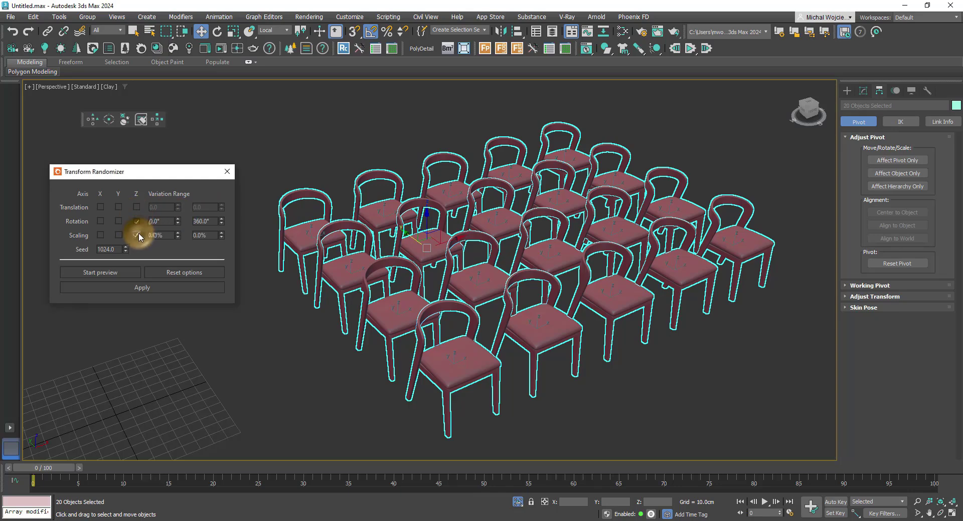
pyautogui.doubleClick(202, 236)
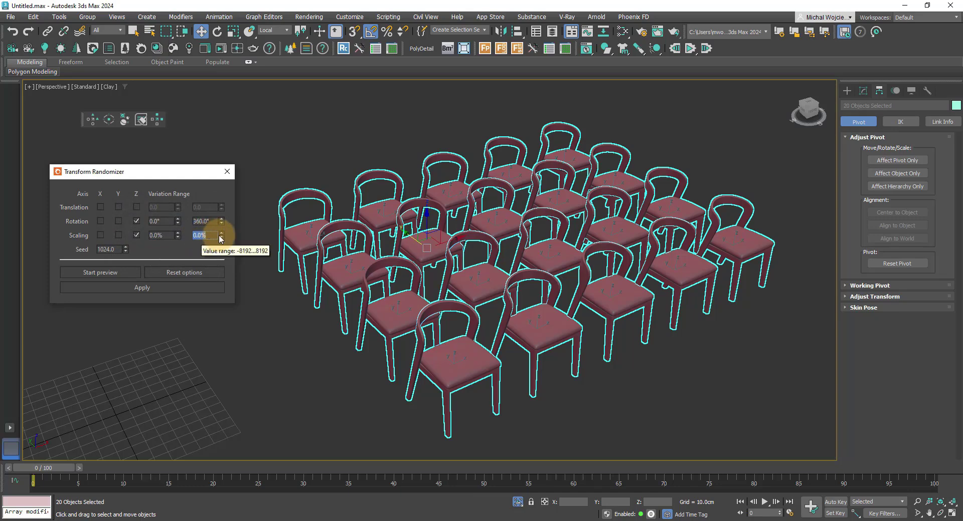
pyautogui.moveTo(220, 239); pyautogui.dragTo(216, 236)
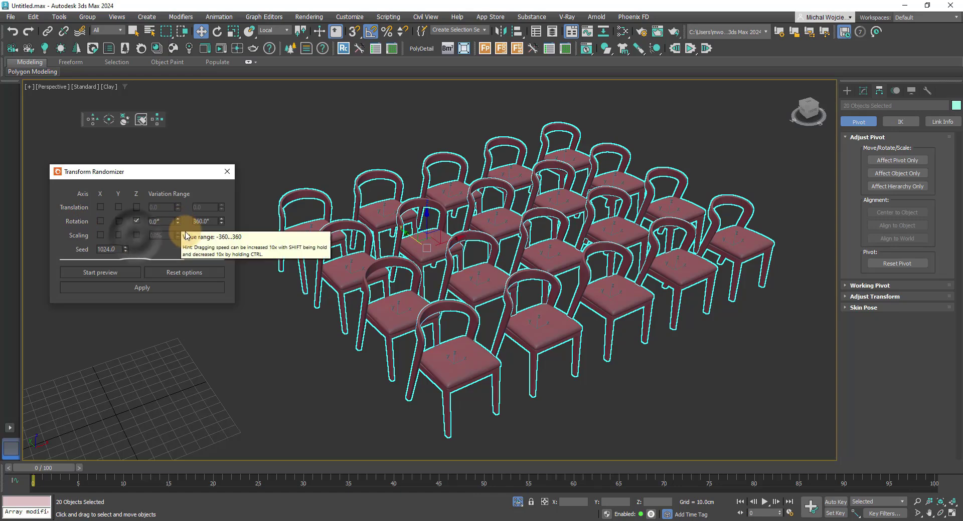
pyautogui.click(136, 236)
pyautogui.click(173, 288)
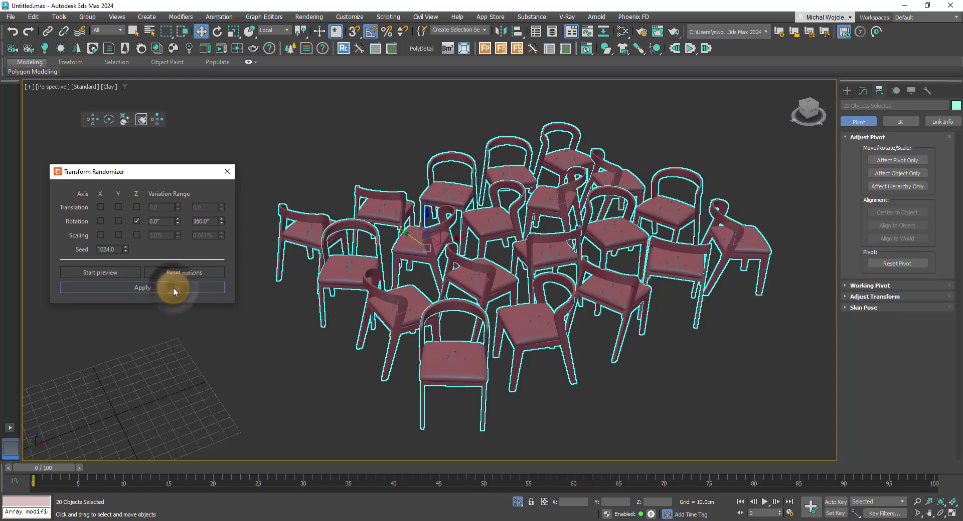
pyautogui.click(228, 173)
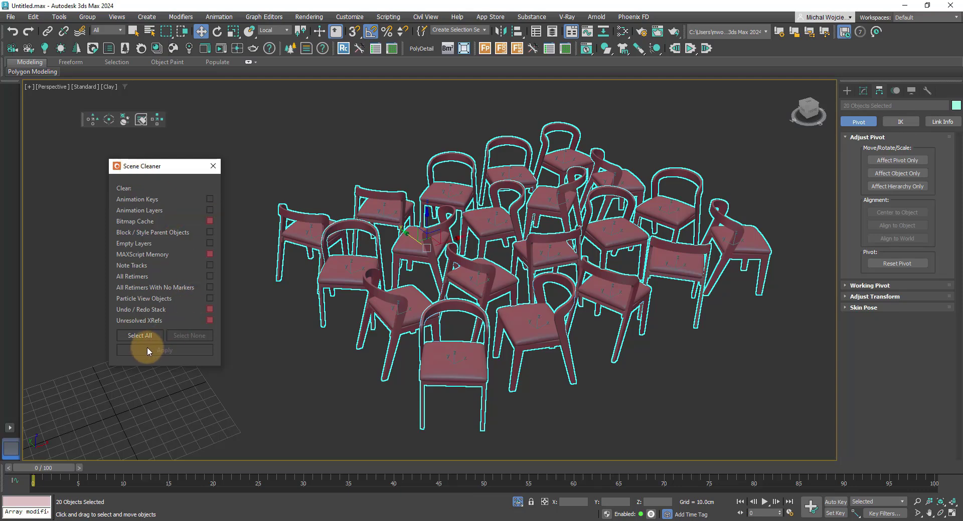
# Run Scene Cleaner with every category selected, then open Selection Randomizer beside the viewport
pyautogui.click(139, 335)
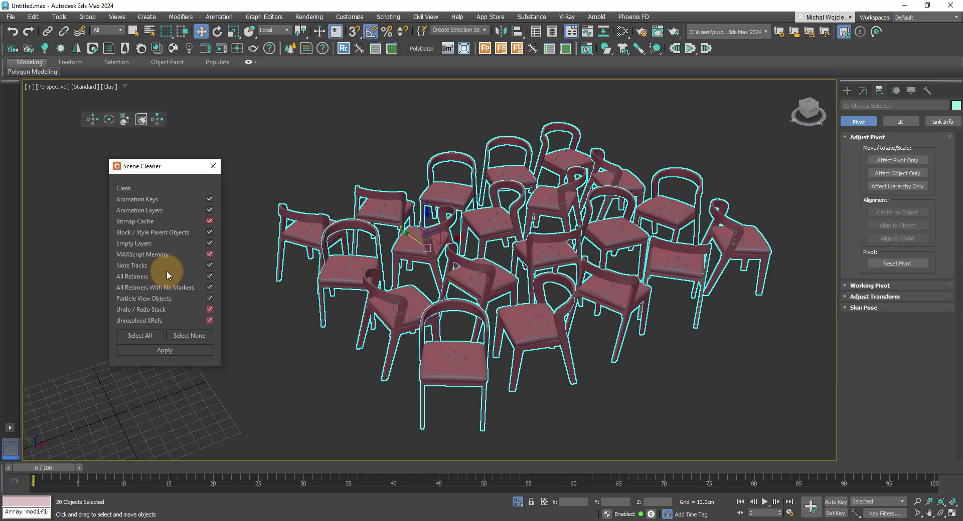
pyautogui.click(162, 351)
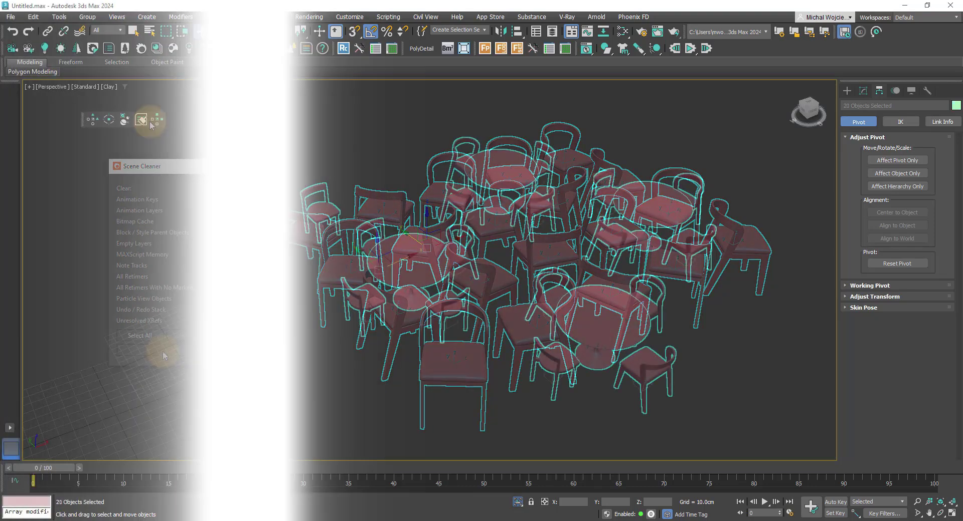
pyautogui.click(141, 120)
pyautogui.moveTo(480, 199); pyautogui.dragTo(175, 172)
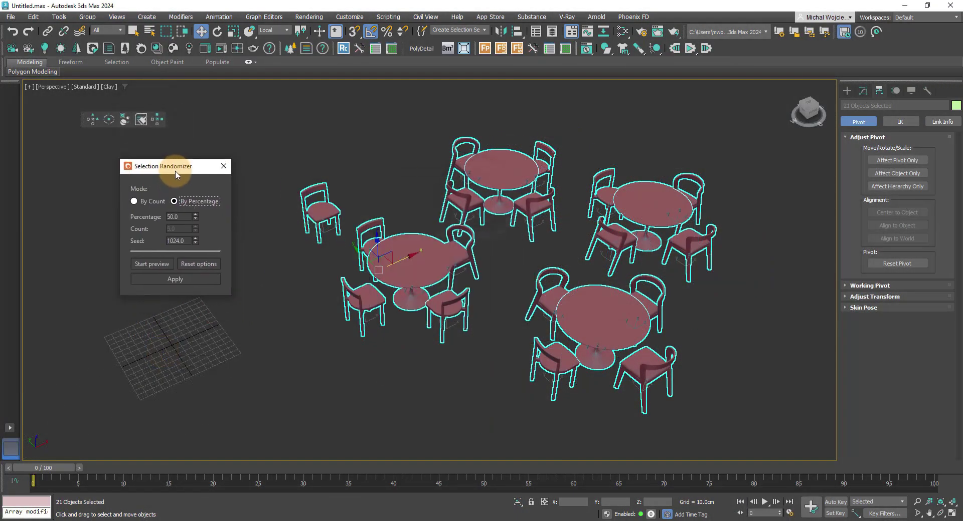
# Randomly reduce the selection to 50 percent, then to a count of 5 objects
pyautogui.click(174, 203)
pyautogui.click(181, 279)
pyautogui.click(143, 203)
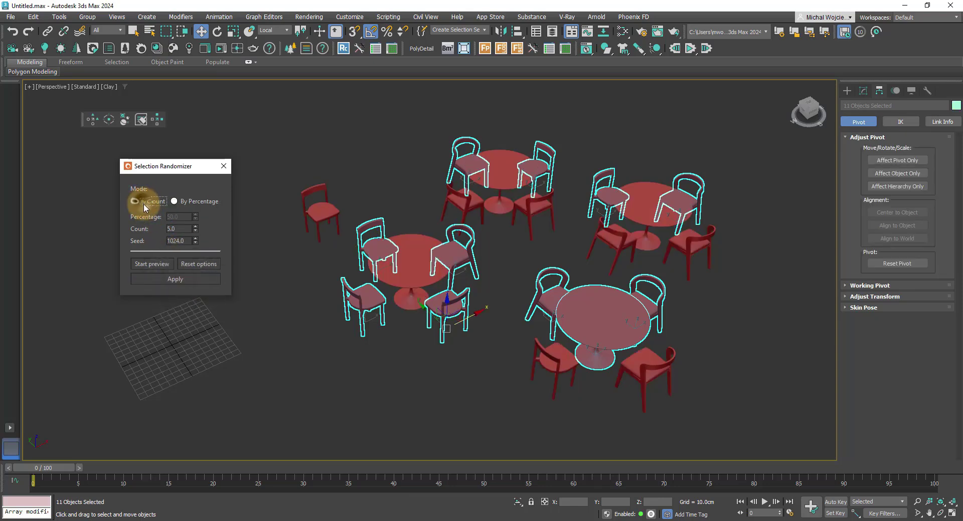
pyautogui.click(177, 234)
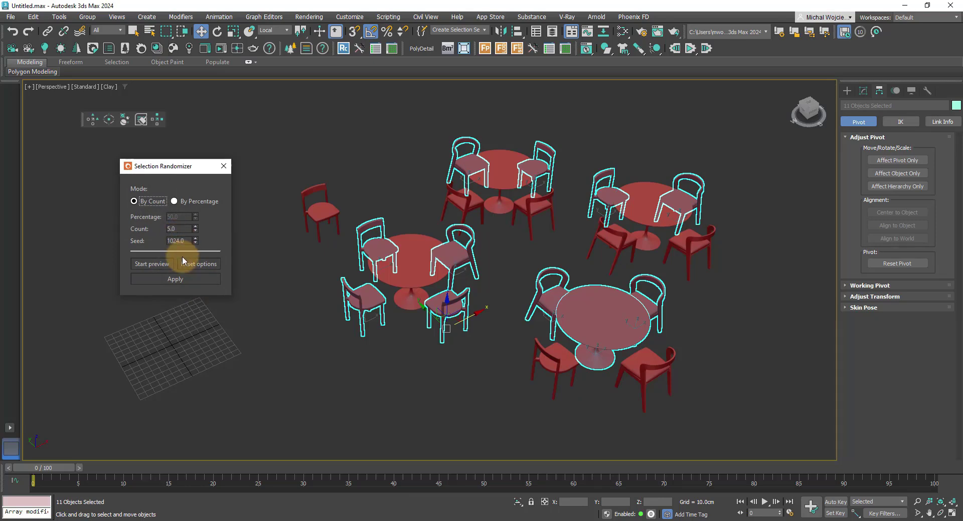
pyautogui.click(178, 278)
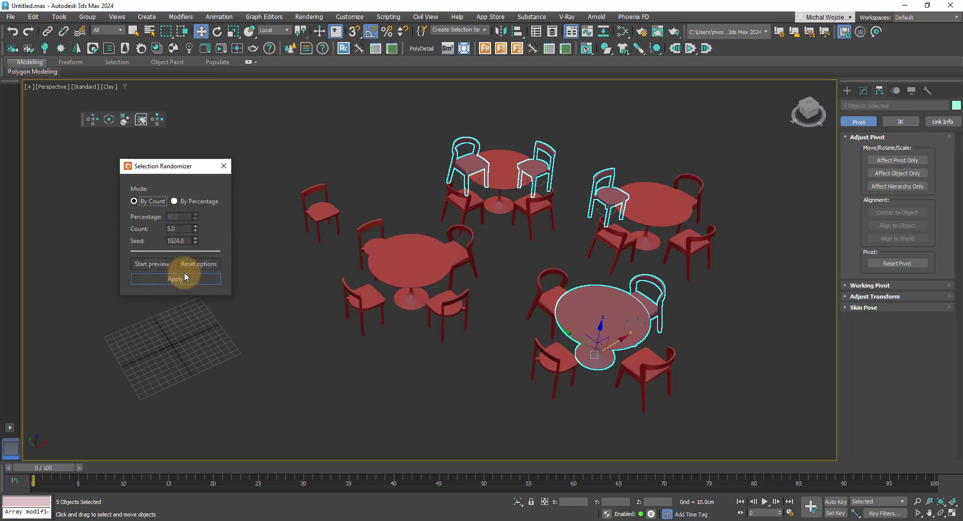
pyautogui.click(224, 166)
# Create a Plane primitive to the left of the tables
pyautogui.click(847, 91)
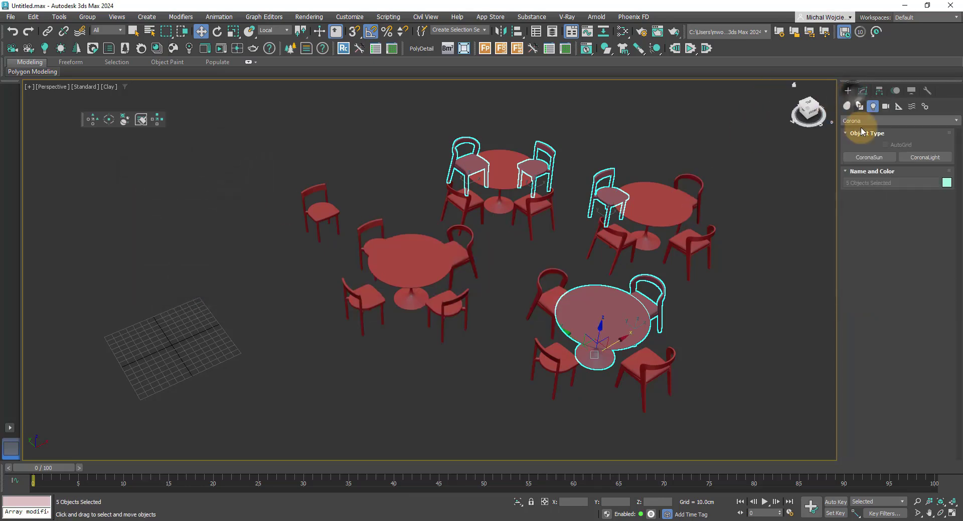
pyautogui.click(873, 106)
pyautogui.click(846, 106)
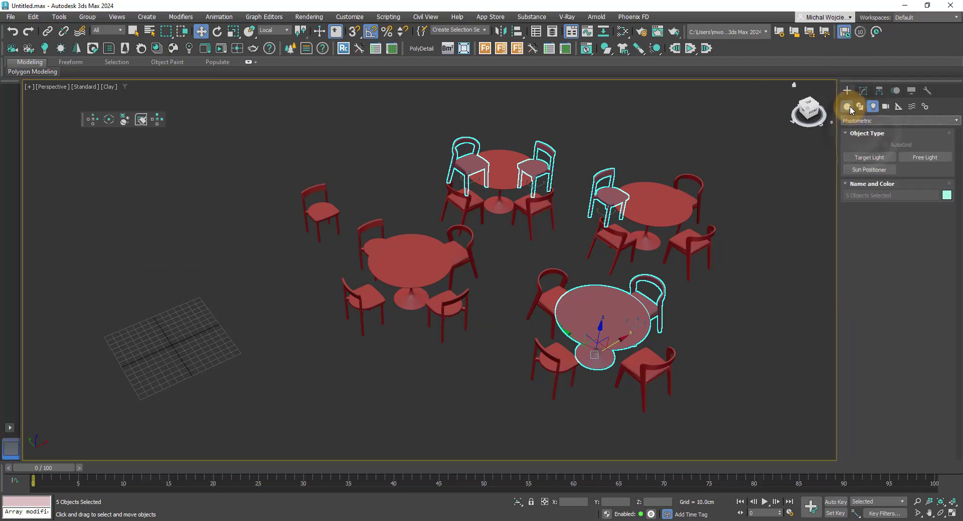
pyautogui.click(866, 157)
pyautogui.click(925, 208)
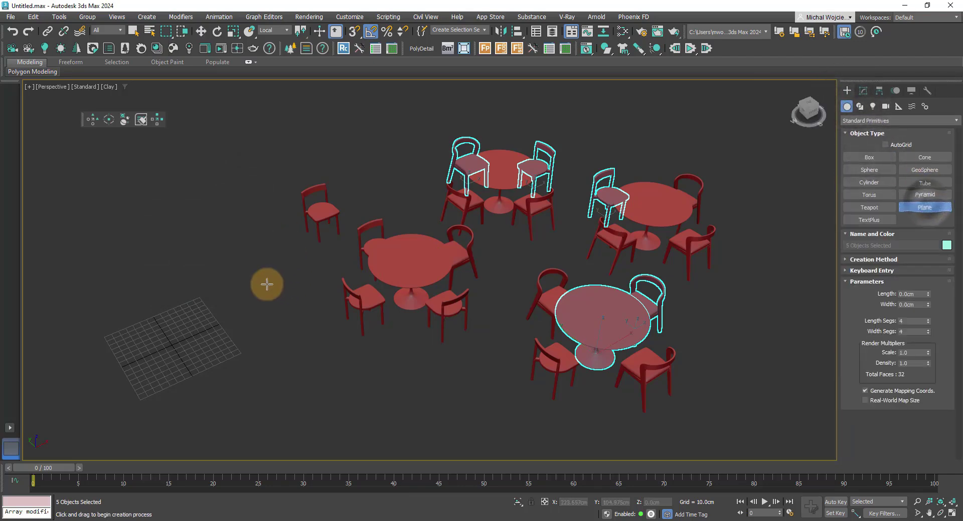
pyautogui.moveTo(264, 281); pyautogui.dragTo(157, 423)
pyautogui.scroll(-2, 380, 337)
pyautogui.scroll(4, 410, 326)
pyautogui.scroll(4, 428, 295)
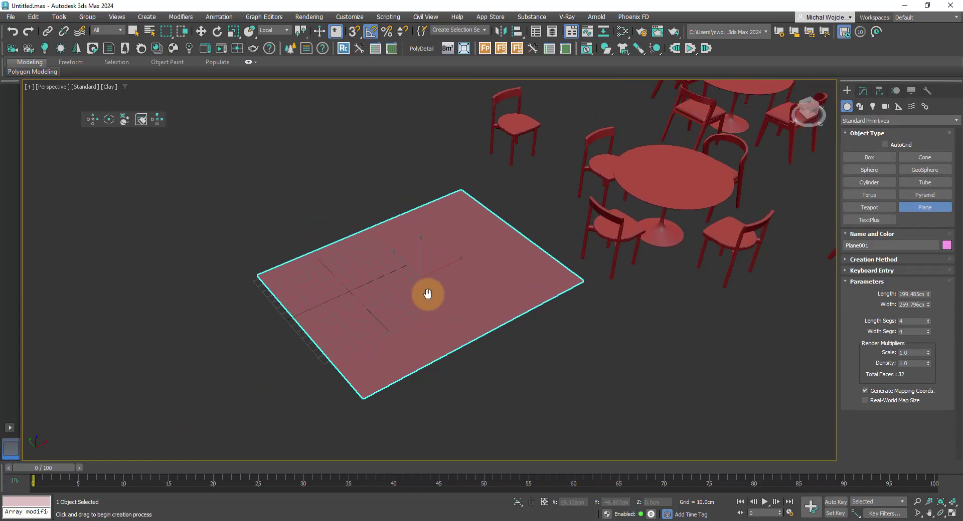
# Convert the plane to Editable Poly and randomly keep 5 of its 16 polygons selected
pyautogui.rightClick(434, 280)
pyautogui.rightClick(531, 274)
pyautogui.click(547, 422)
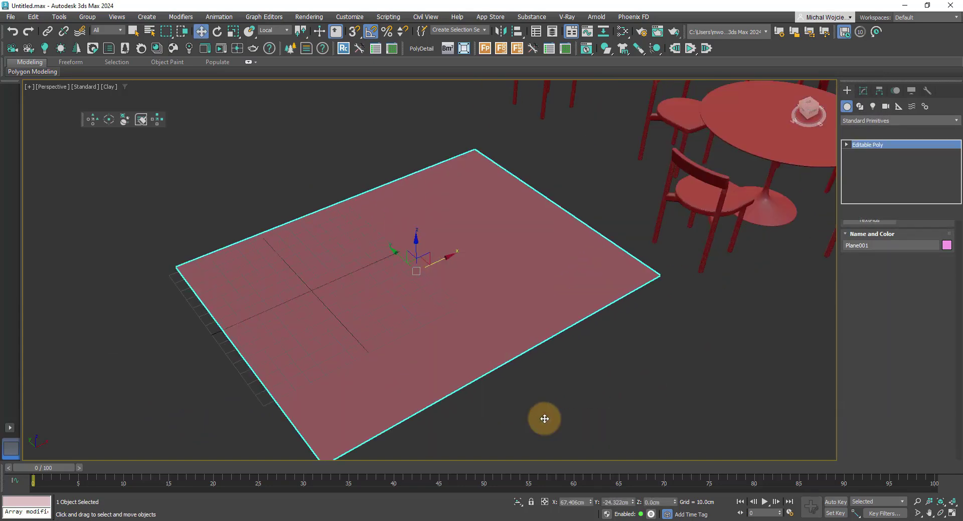
pyautogui.press('4')
pyautogui.doubleClick(495, 298)
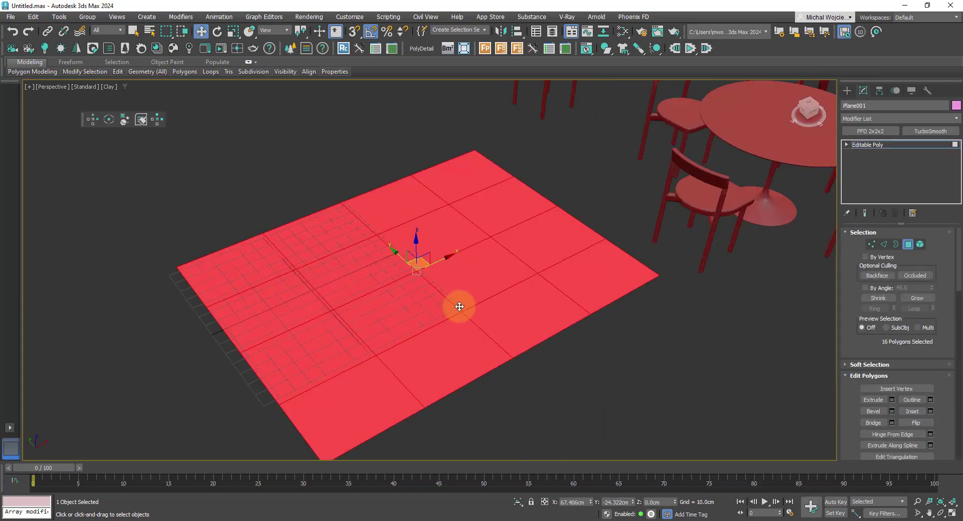
pyautogui.click(156, 119)
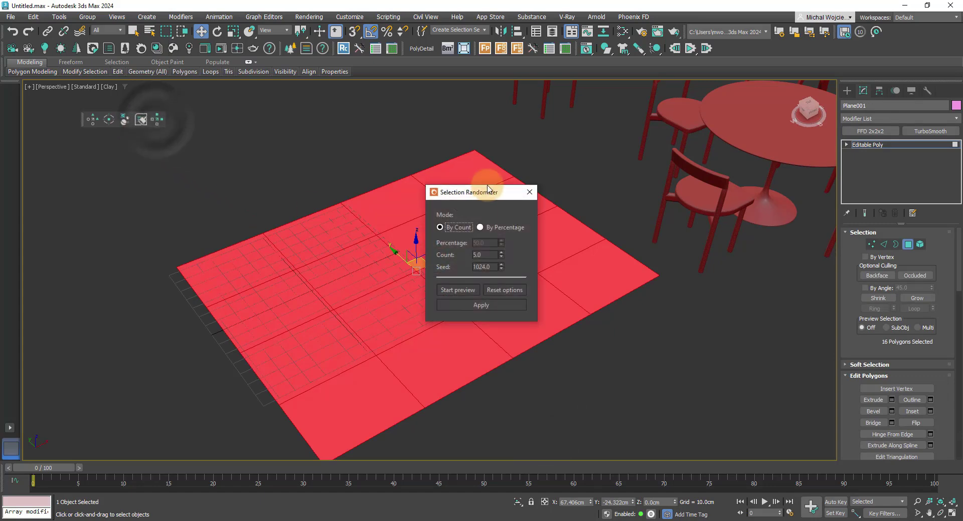
pyautogui.moveTo(475, 192); pyautogui.dragTo(153, 163)
pyautogui.click(180, 277)
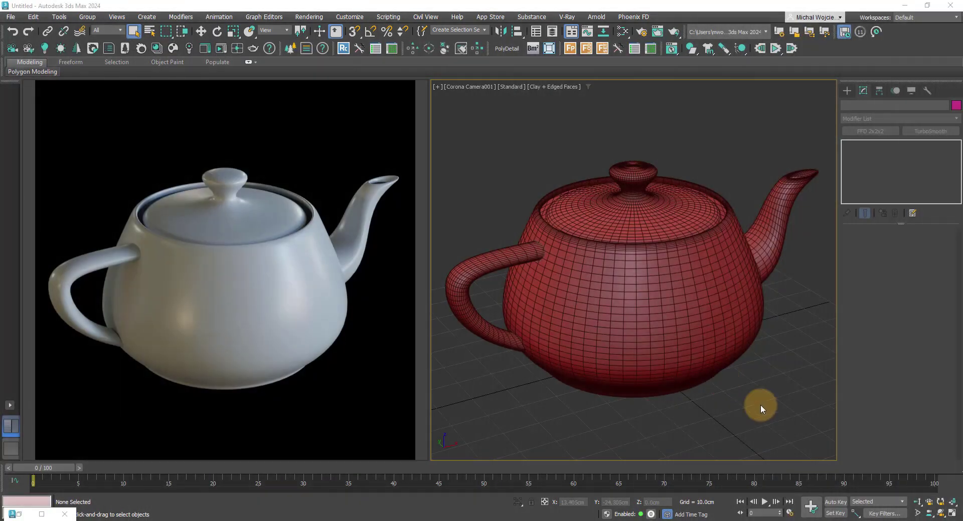
# In the Slate Material Editor, connect a CoronaEdgeMap to the teapot material and set its far distance to 2.0cm
pyautogui.click(622, 33)
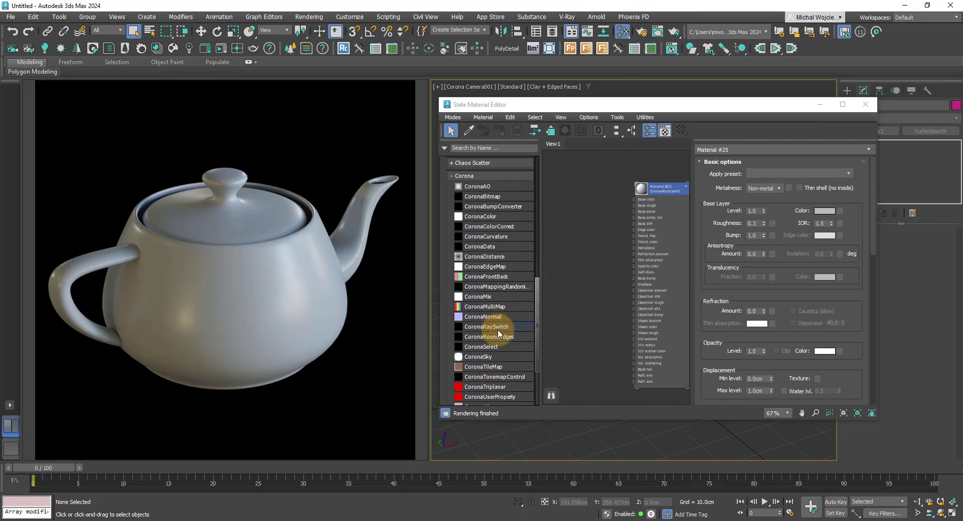
pyautogui.moveTo(484, 266); pyautogui.dragTo(633, 199)
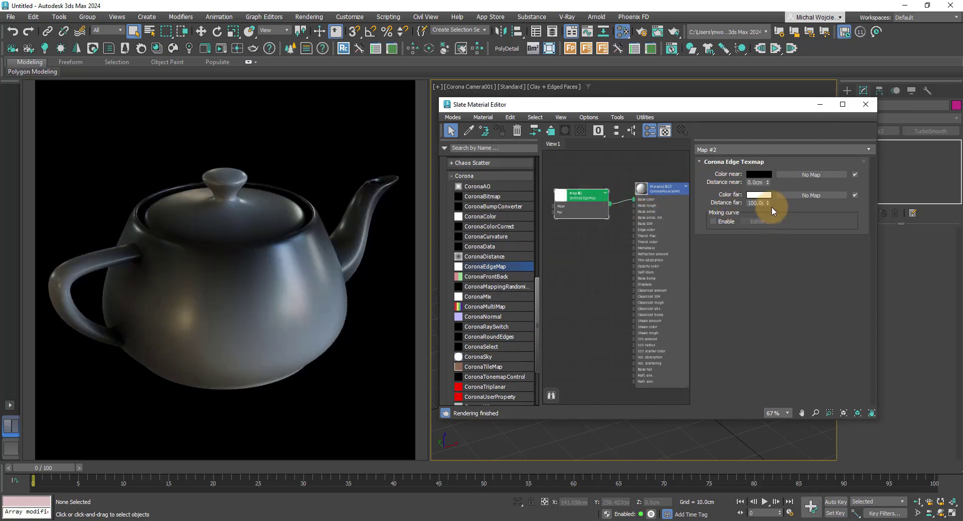
pyautogui.moveTo(769, 203); pyautogui.dragTo(769, 247)
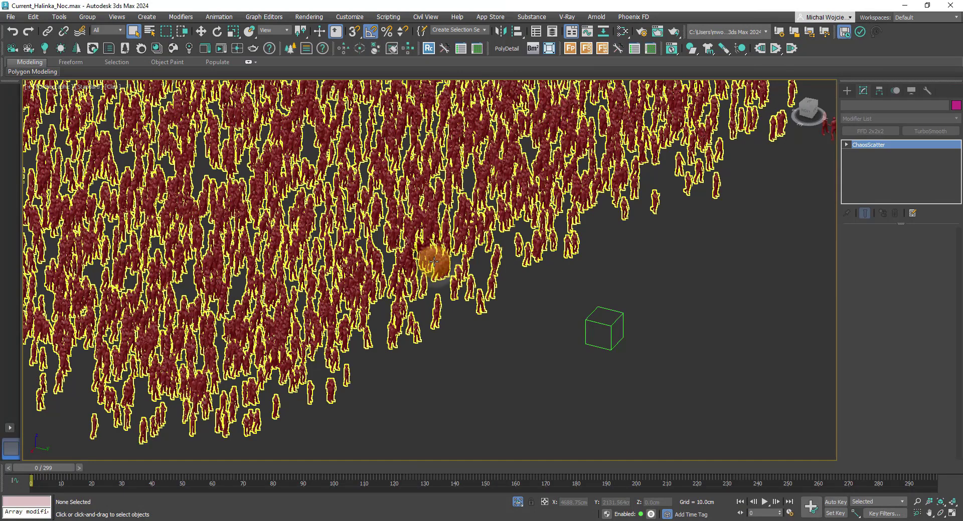
# Enable Look at on the crowd scatter with Dummy001 as the target object
pyautogui.click(447, 270)
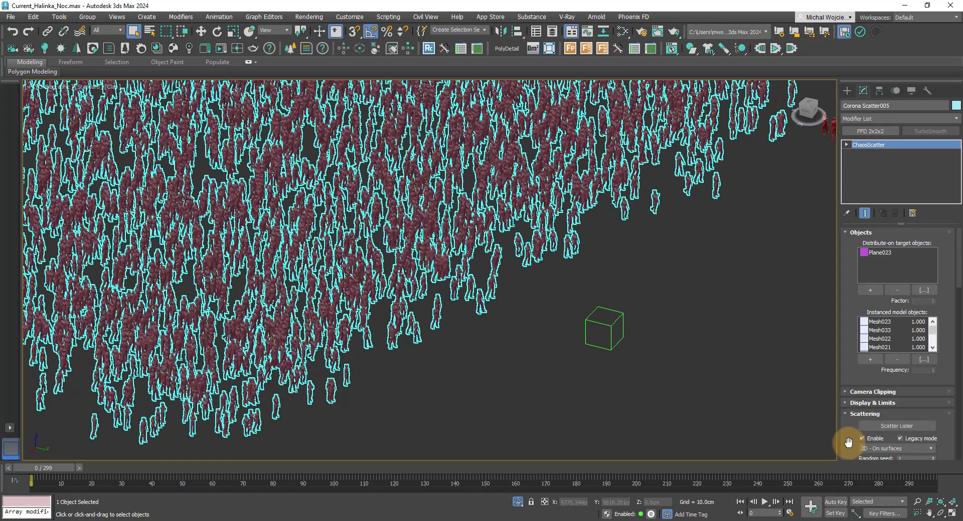
pyautogui.moveTo(846, 441); pyautogui.dragTo(828, 236)
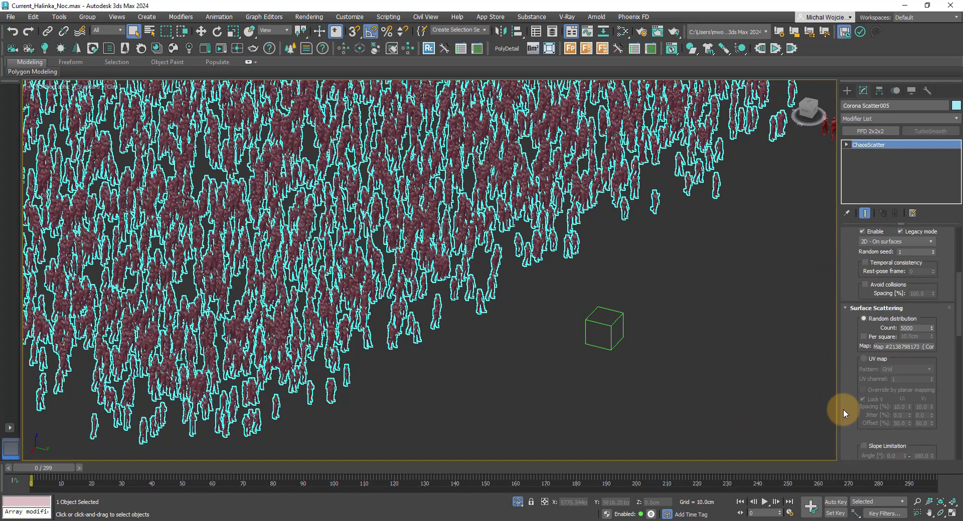
pyautogui.moveTo(845, 408); pyautogui.dragTo(853, 163)
pyautogui.moveTo(851, 393); pyautogui.dragTo(848, 239)
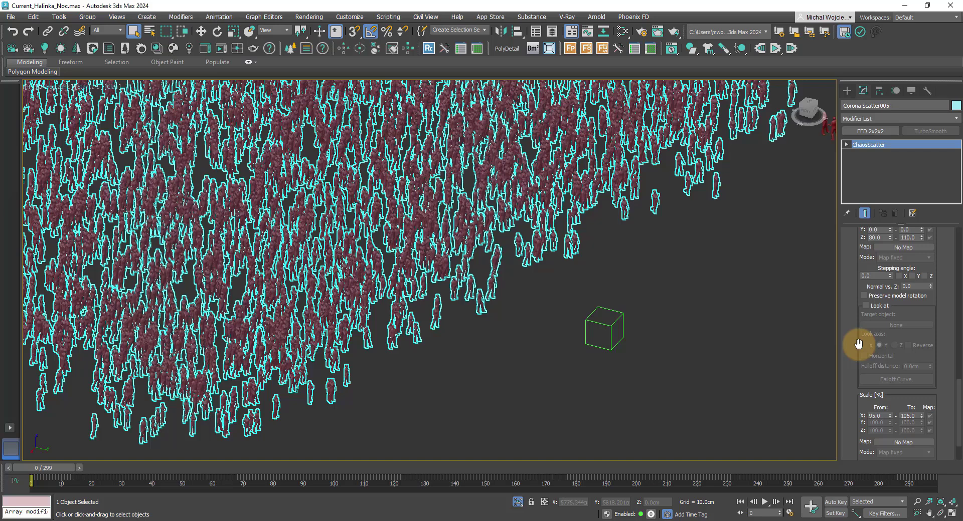
pyautogui.click(867, 305)
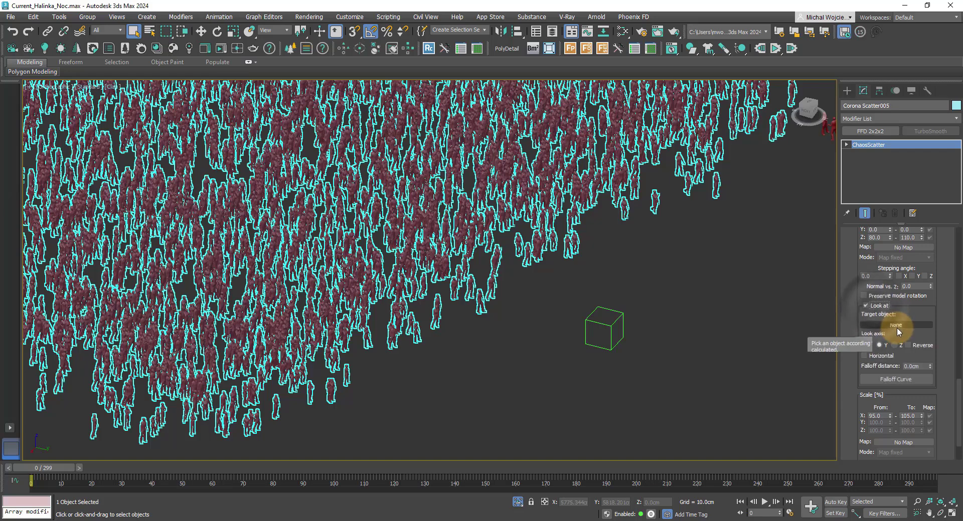
pyautogui.click(866, 324)
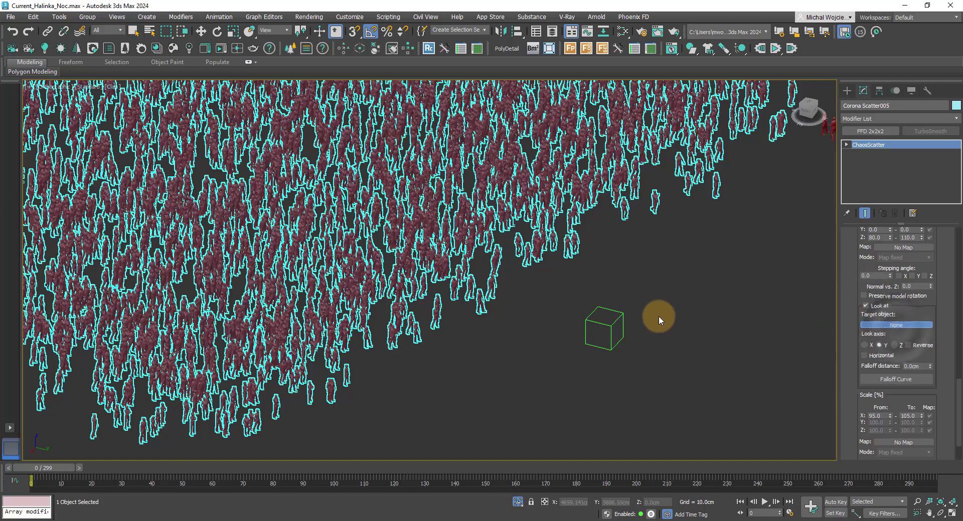
pyautogui.click(609, 325)
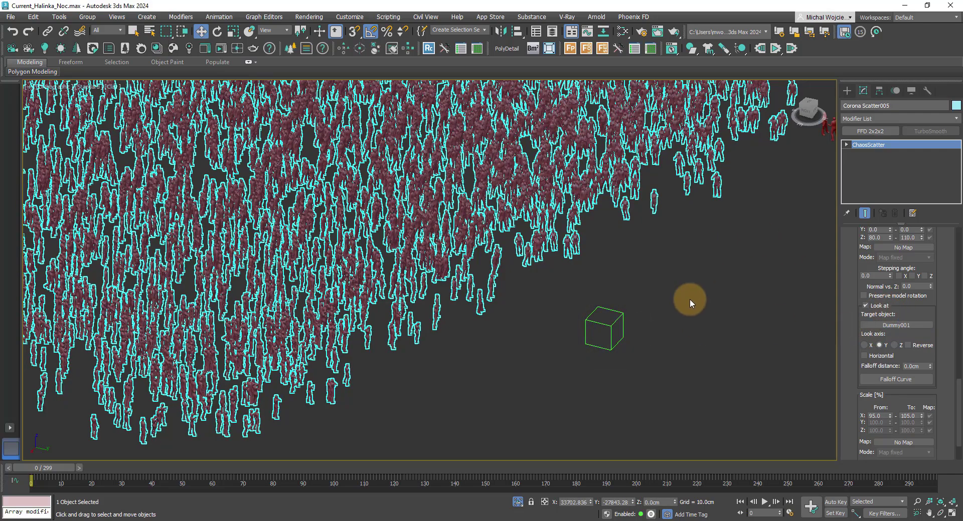
# Move the Dummy001 helper into the middle of the crowd and raise it to 465.75cm
pyautogui.keyDown('alt'); pyautogui.moveTo(610, 325); pyautogui.dragTo(701, 303, button='middle'); pyautogui.keyUp('alt')
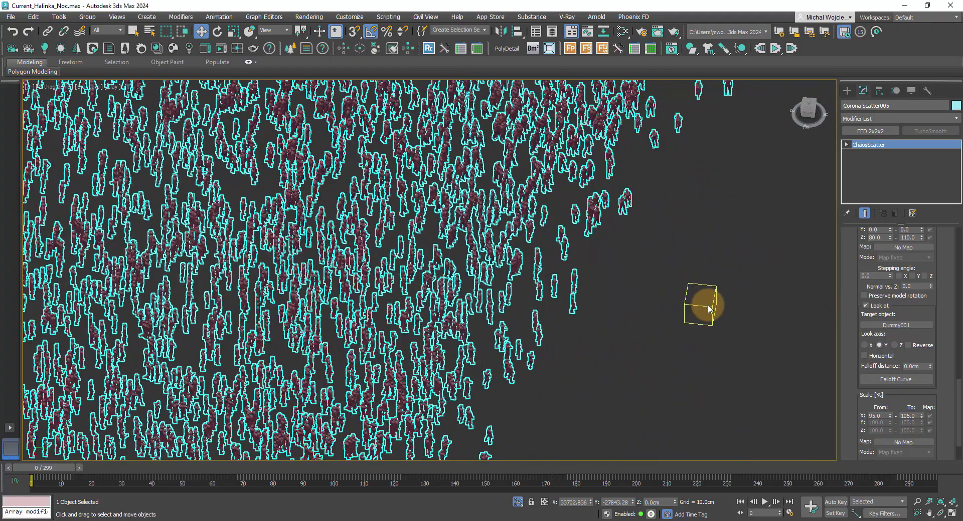
pyautogui.click(707, 305)
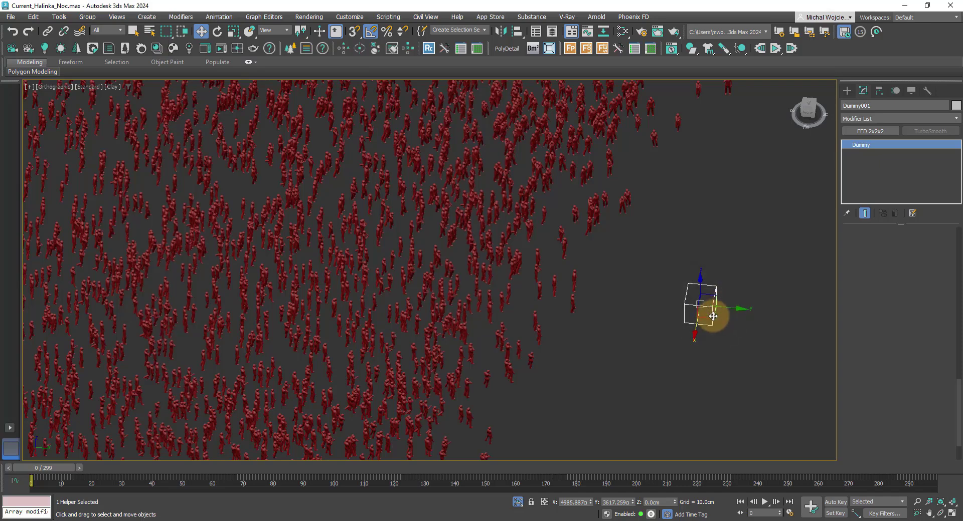
pyautogui.moveTo(516, 248); pyautogui.dragTo(263, 161)
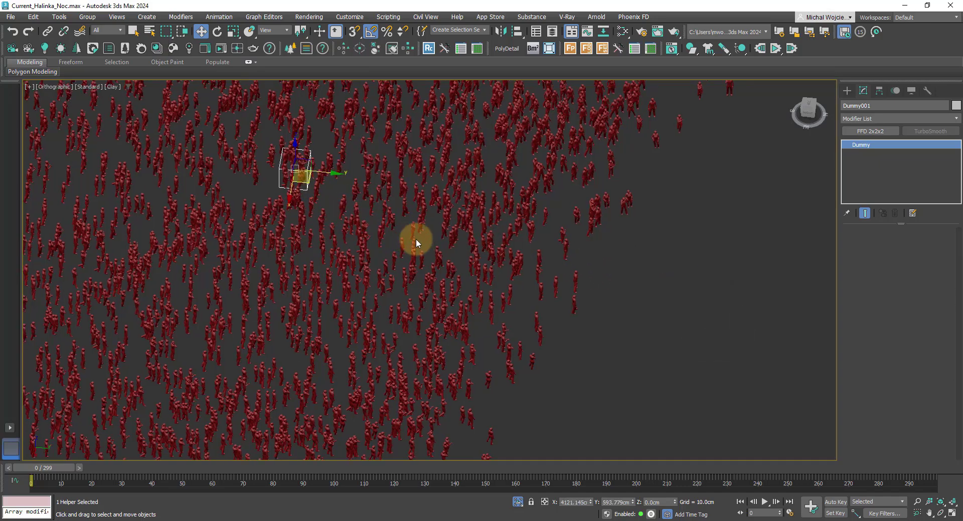
pyautogui.moveTo(416, 238); pyautogui.dragTo(526, 313, button='middle')
pyautogui.scroll(5, 425, 261)
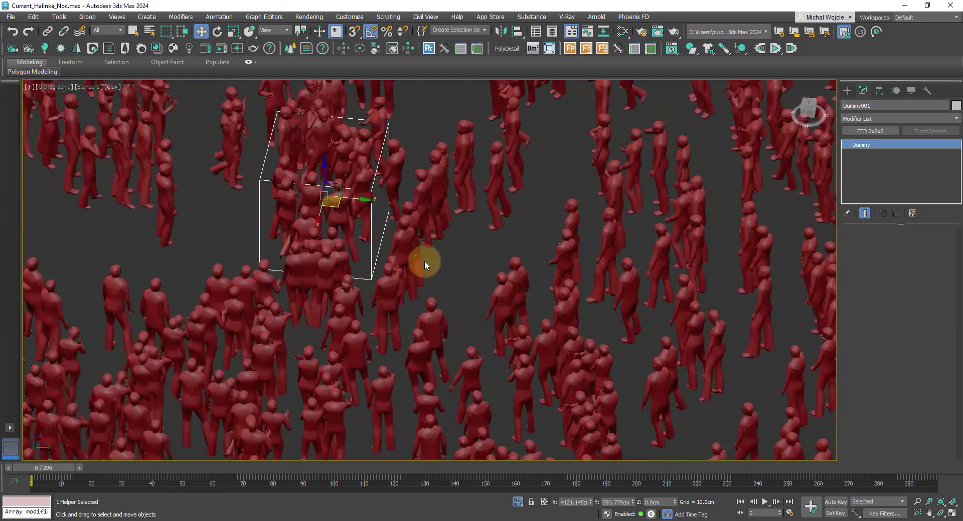
pyautogui.moveTo(424, 261); pyautogui.dragTo(552, 303, button='middle')
pyautogui.scroll(-3, 552, 302)
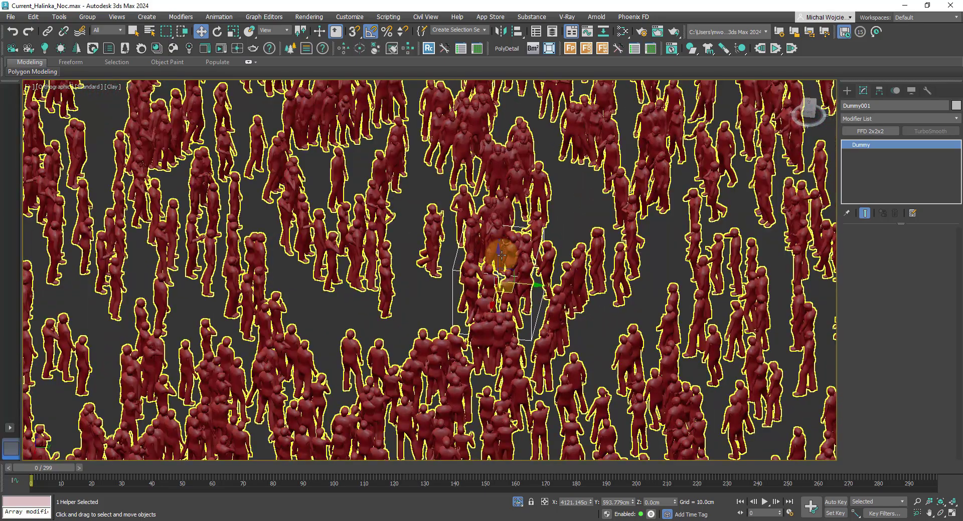
pyautogui.moveTo(496, 257); pyautogui.dragTo(501, 189)
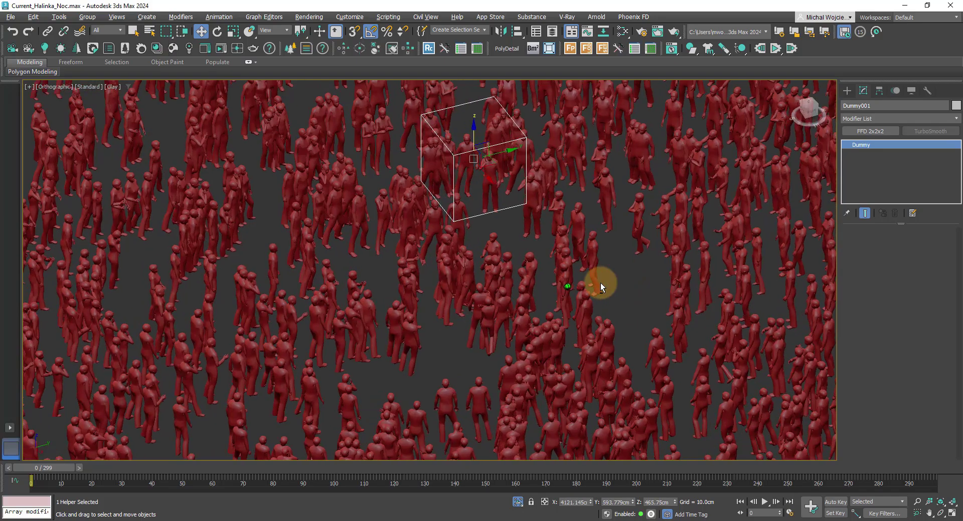
pyautogui.keyDown('alt'); pyautogui.moveTo(600, 281); pyautogui.dragTo(482, 337, button='middle'); pyautogui.keyUp('alt')
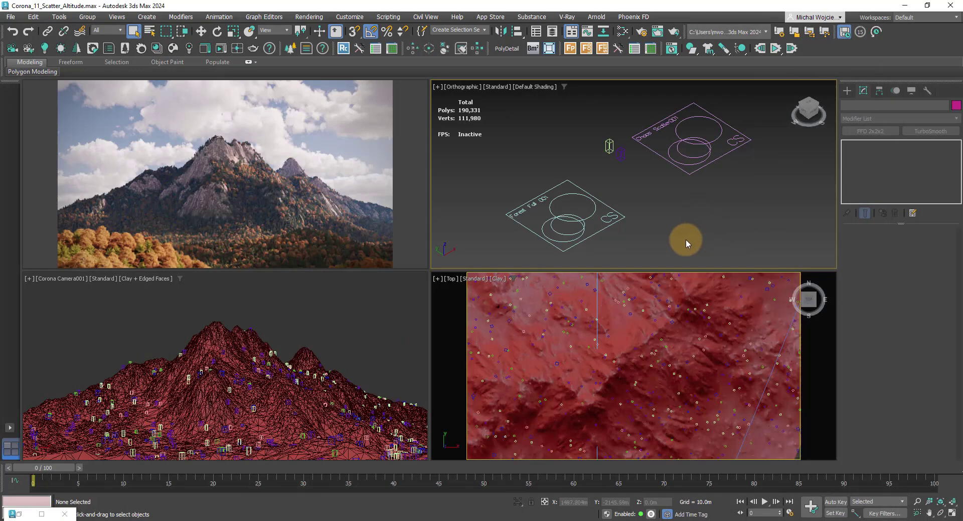
# On Forest Fall 001, show the final scatter result in viewports and tick Altitude Limitation
pyautogui.moveTo(685, 239); pyautogui.dragTo(554, 206)
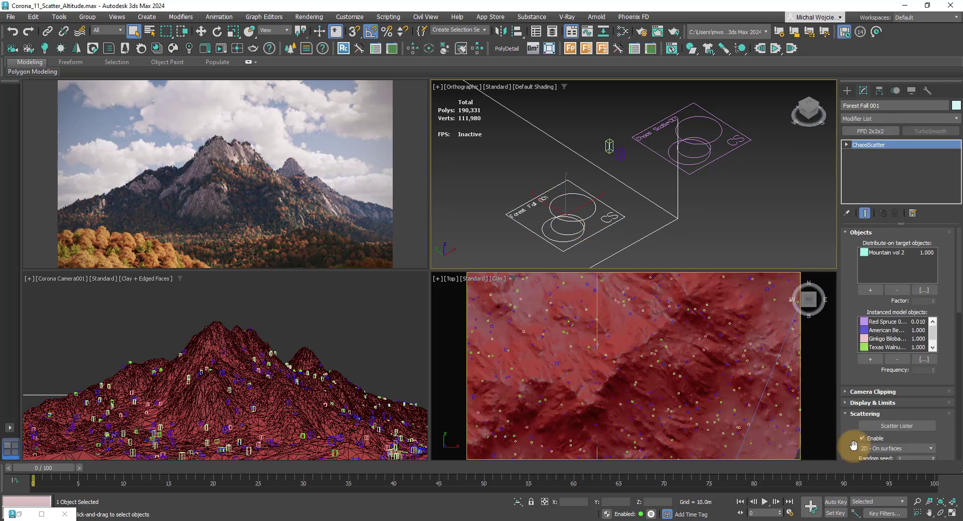
pyautogui.moveTo(853, 445); pyautogui.dragTo(863, 213)
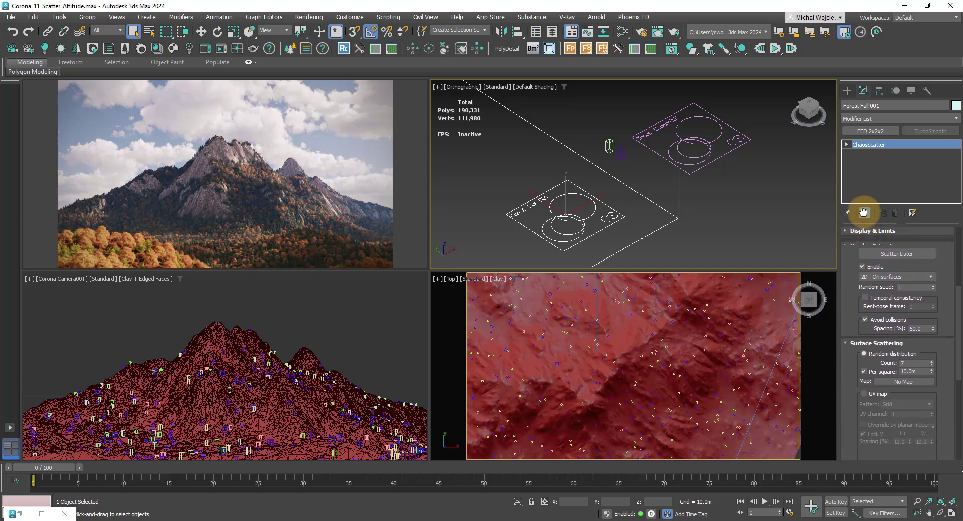
pyautogui.click(863, 212)
pyautogui.scroll(-5, 868, 378)
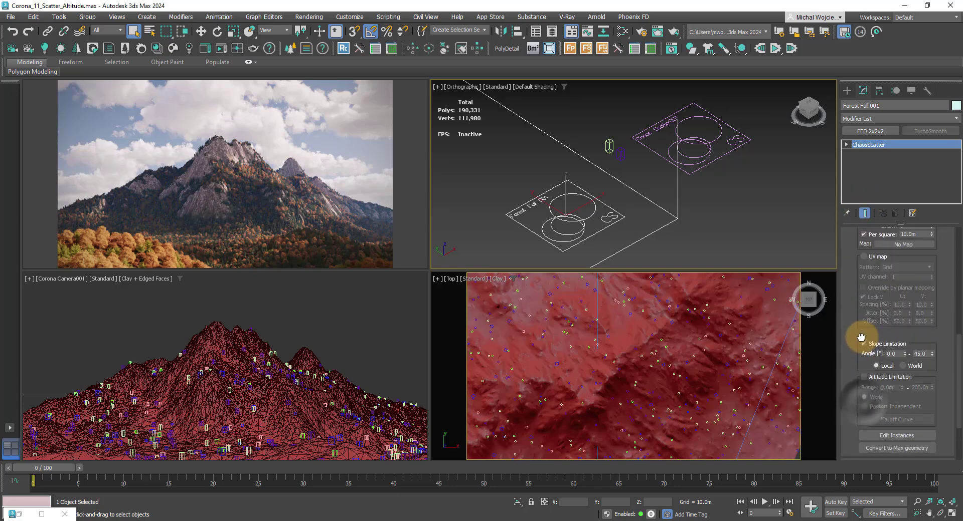
pyautogui.moveTo(208, 167)
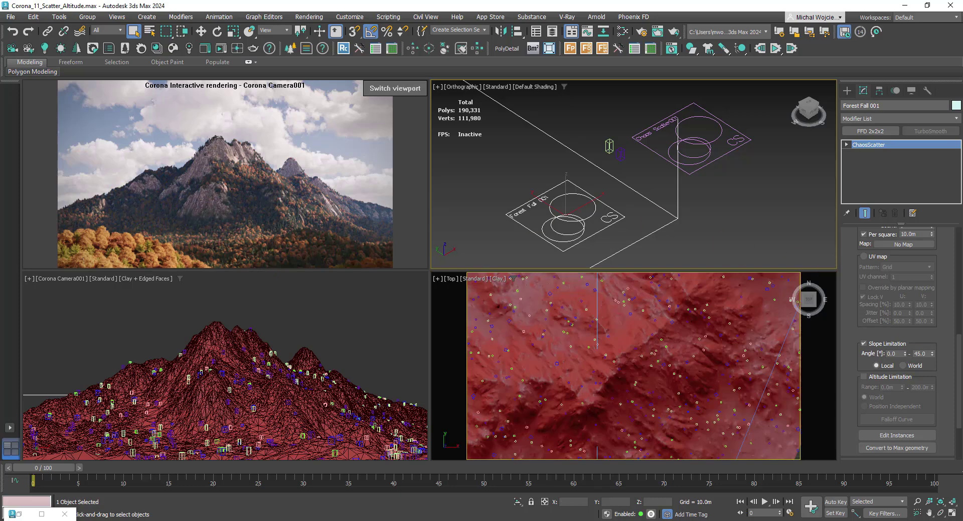
pyautogui.click(883, 379)
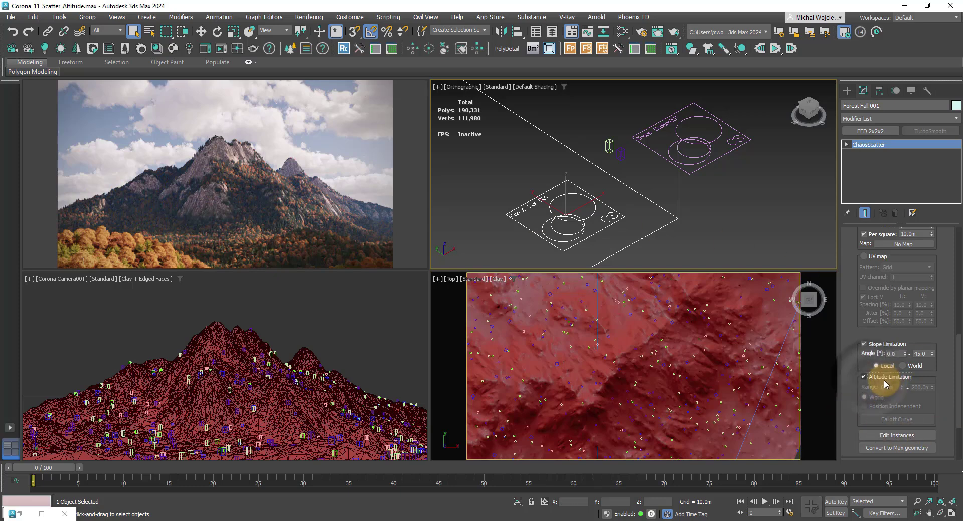
# Select Chaos Scatter001 and bring up its altitude limitation falloff curve
pyautogui.click(702, 142)
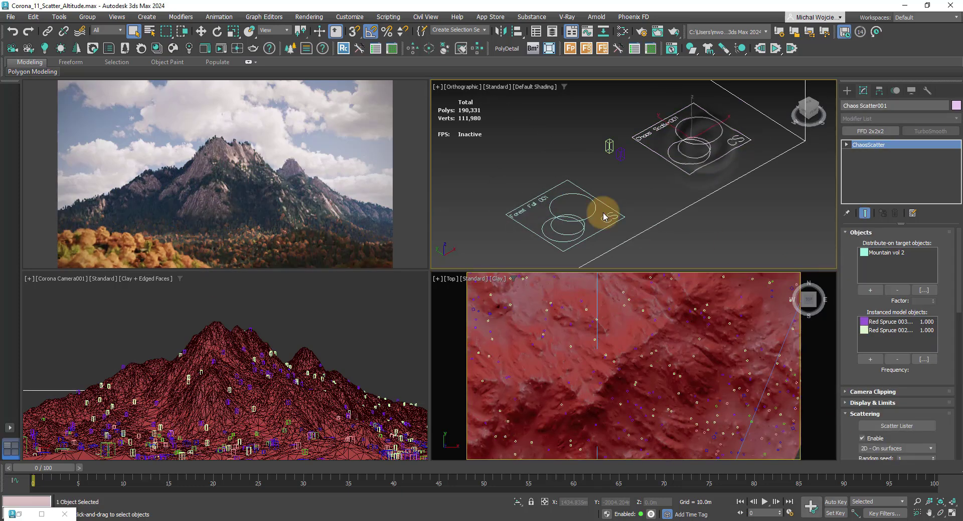
pyautogui.scroll(-10, 847, 351)
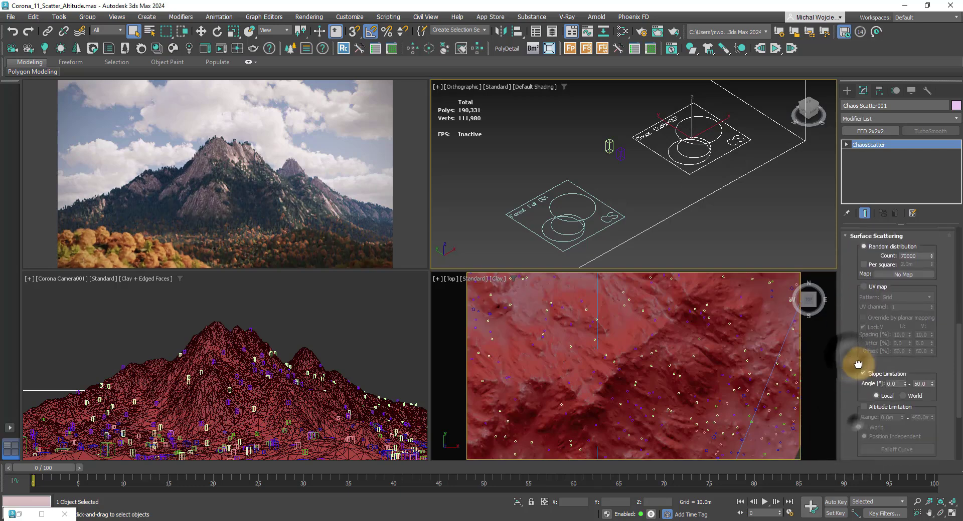
pyautogui.scroll(-3, 857, 365)
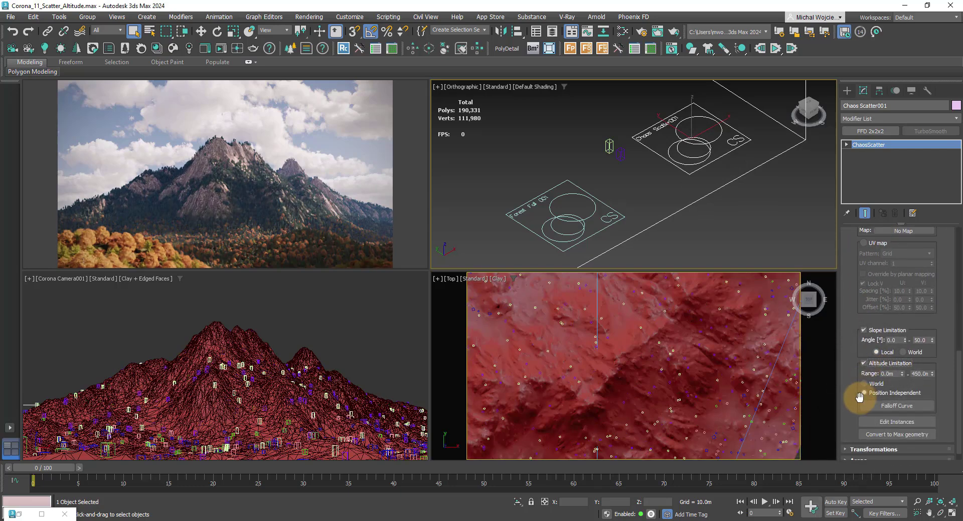
pyautogui.click(875, 405)
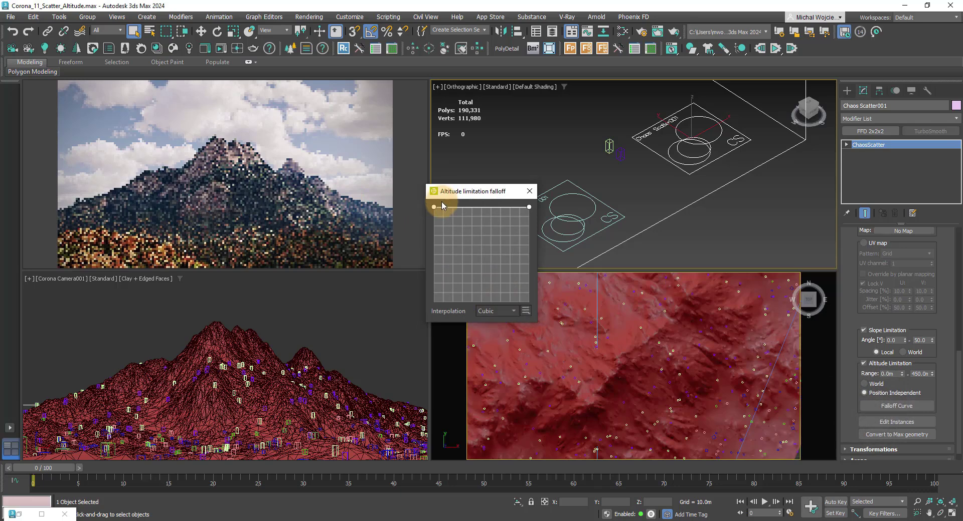
# Pull the curve's left point from the top-left corner to the bottom-left, making a rising diagonal
pyautogui.moveTo(434, 211); pyautogui.dragTo(435, 311)
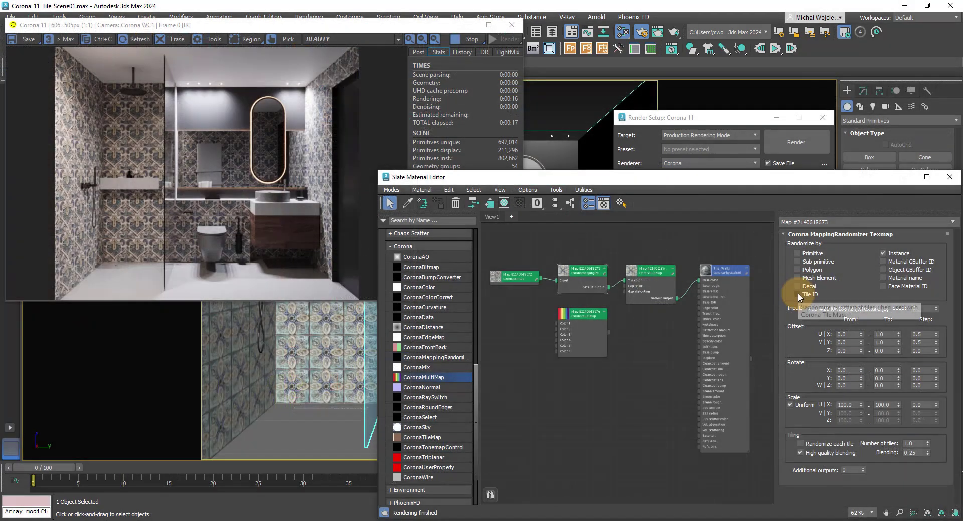
# Tick Tile ID in MappingRandomizer, wire CoronaMultiMap into Tile color, and set the MultiMap to Tile ID
pyautogui.click(797, 295)
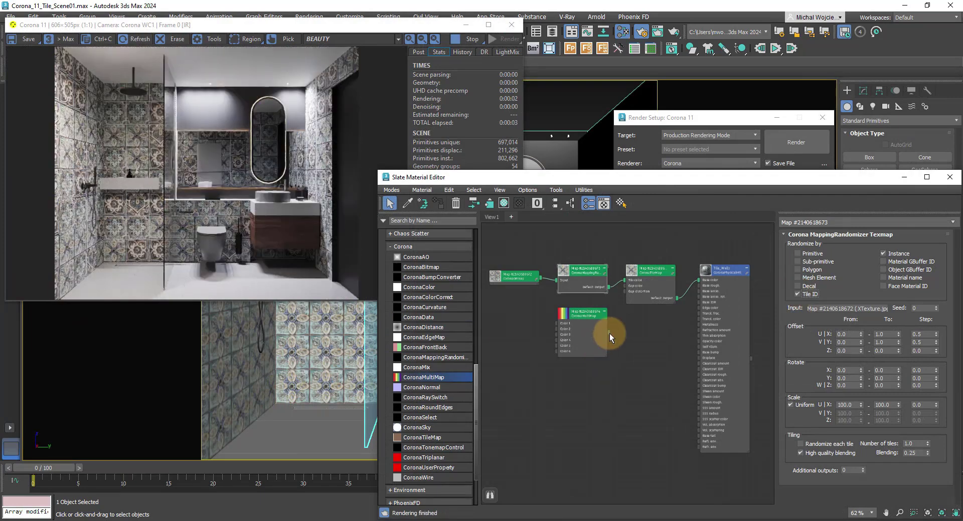
pyautogui.moveTo(609, 332); pyautogui.dragTo(626, 282)
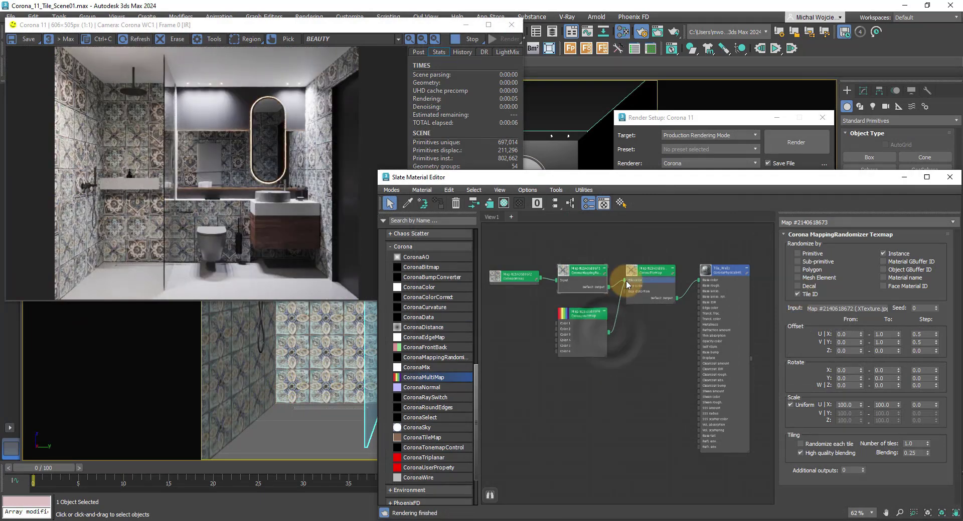
pyautogui.doubleClick(591, 333)
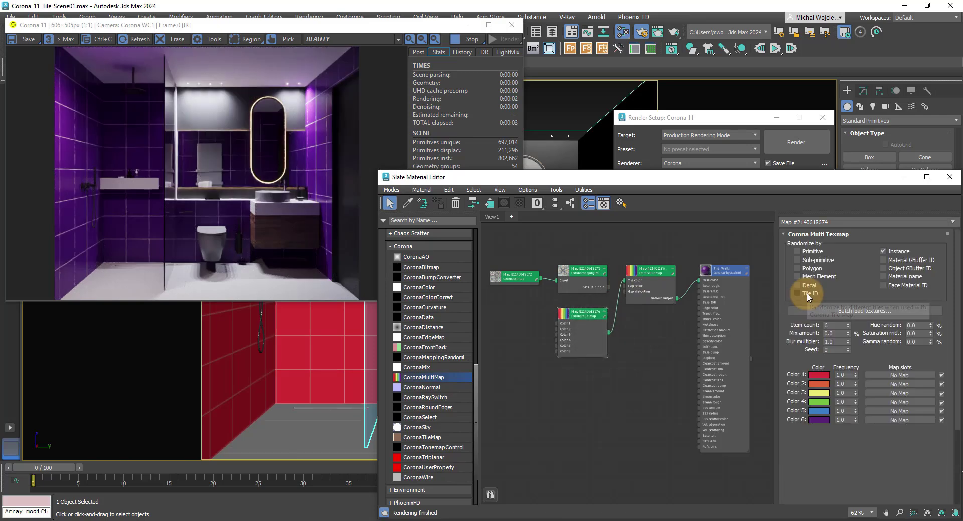
pyautogui.click(808, 297)
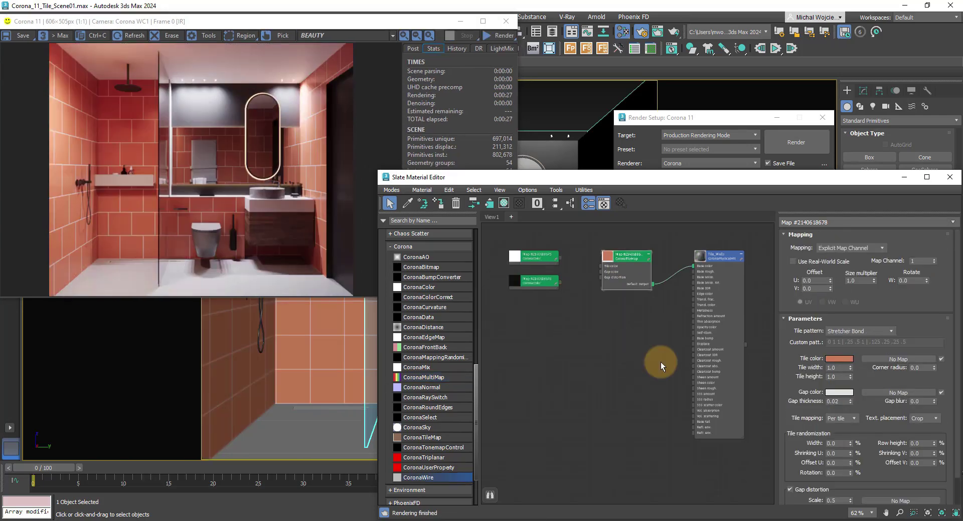
pyautogui.moveTo(660, 361); pyautogui.dragTo(633, 338, button='middle')
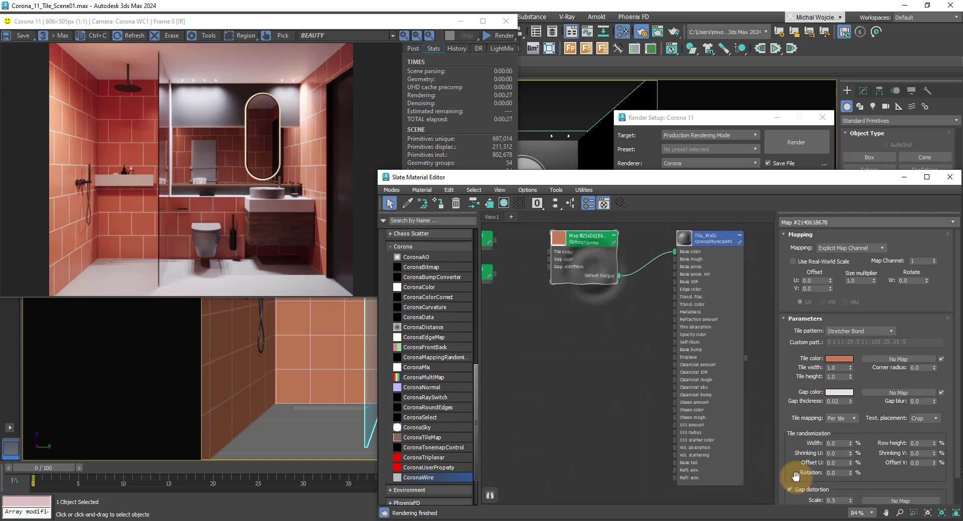
# Give CoronaTileMap one additional output and connect its Default Output to Tile_Walls' Base color
pyautogui.scroll(-2, 789, 489)
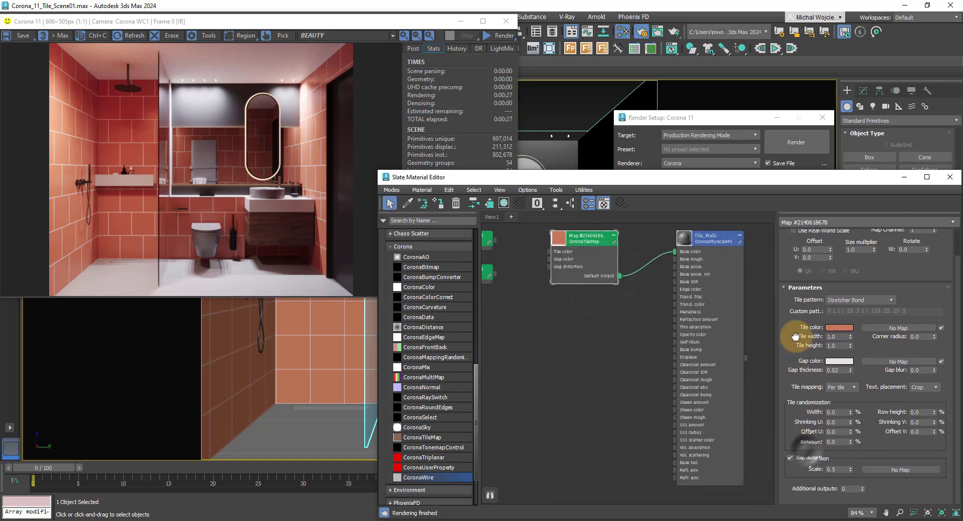
pyautogui.click(862, 487)
pyautogui.moveTo(599, 287); pyautogui.dragTo(602, 289, button='middle')
pyautogui.scroll(3, 617, 303)
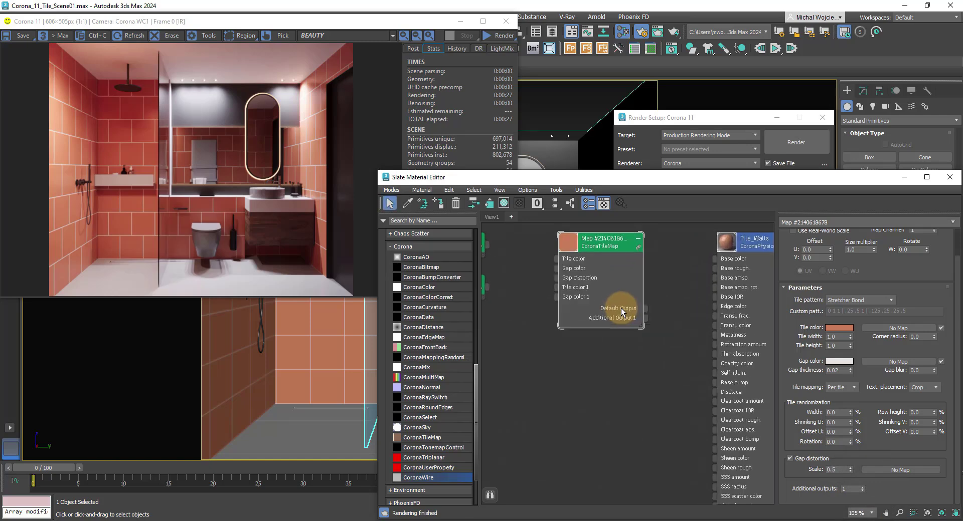
pyautogui.moveTo(652, 314); pyautogui.dragTo(718, 263)
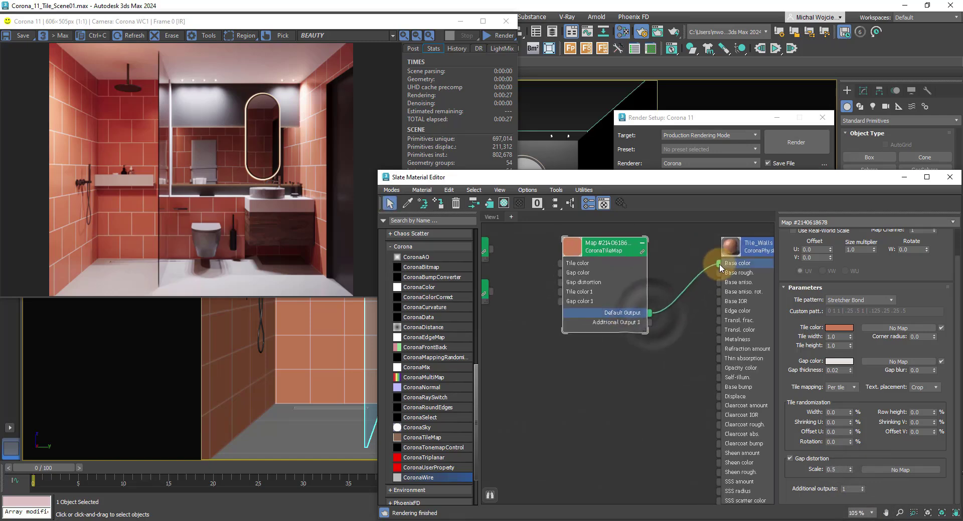
pyautogui.click(619, 314)
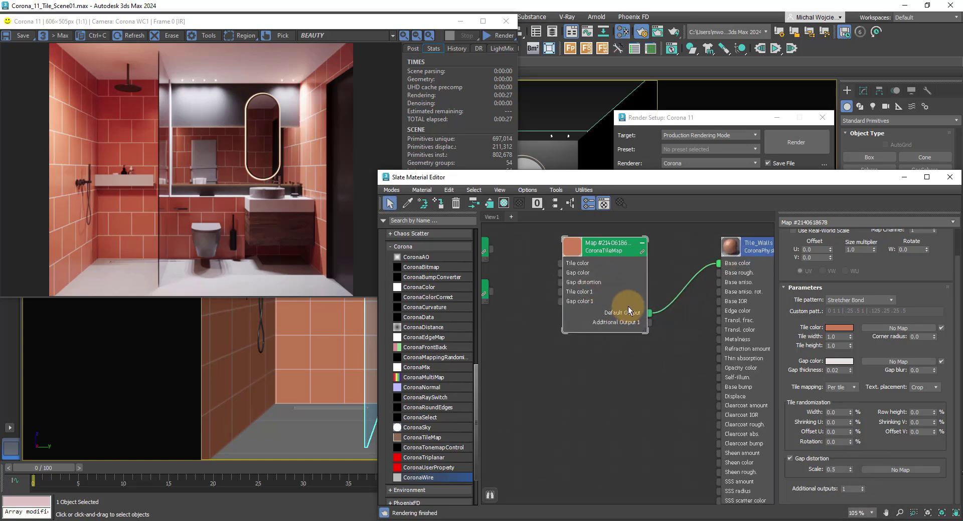
# Feed the two CoronaColor nodes into the tile map's Tile color 1 and Gap color 1
pyautogui.scroll(-1, 620, 310)
pyautogui.moveTo(610, 299); pyautogui.dragTo(645, 288, button='middle')
pyautogui.moveTo(536, 249); pyautogui.dragTo(573, 335)
pyautogui.moveTo(602, 283); pyautogui.dragTo(564, 327)
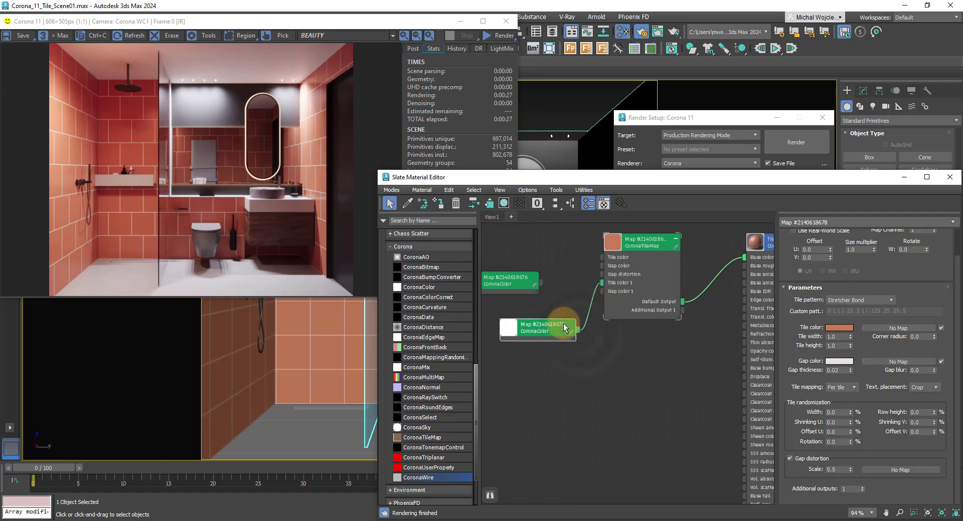
pyautogui.doubleClick(525, 289)
pyautogui.moveTo(543, 287); pyautogui.dragTo(603, 291)
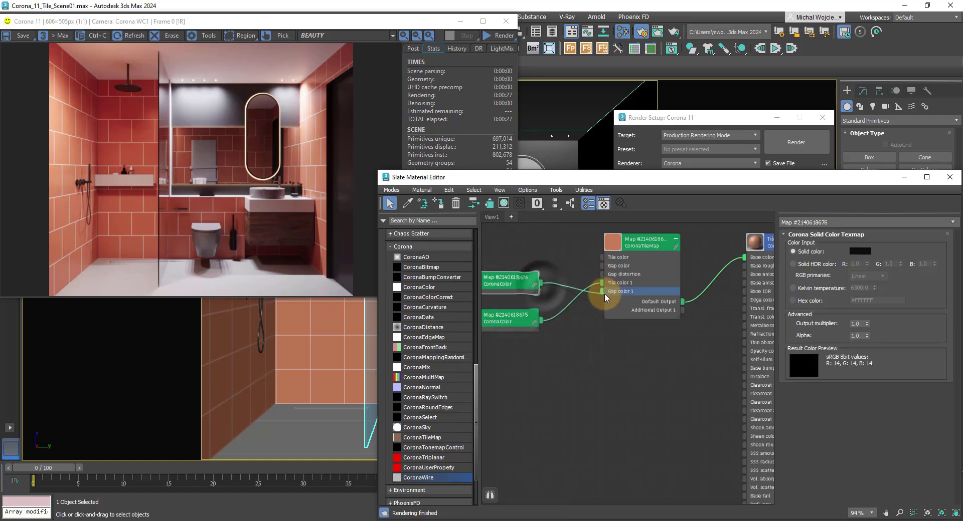
# Connect the tile map's Additional Output 1 to Tile_Walls' Displace input
pyautogui.scroll(-2, 619, 350)
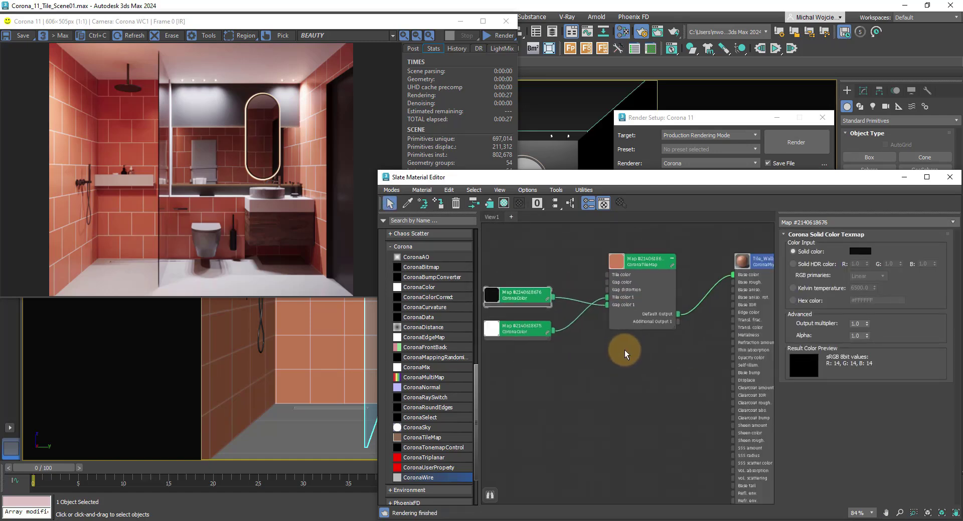
pyautogui.moveTo(624, 350); pyautogui.dragTo(606, 333, button='middle')
pyautogui.scroll(2, 606, 333)
pyautogui.moveTo(625, 295); pyautogui.dragTo(692, 373)
# Start interactive rendering to preview the tiles and duplicate the CoronaTileMap node
pyautogui.click(503, 35)
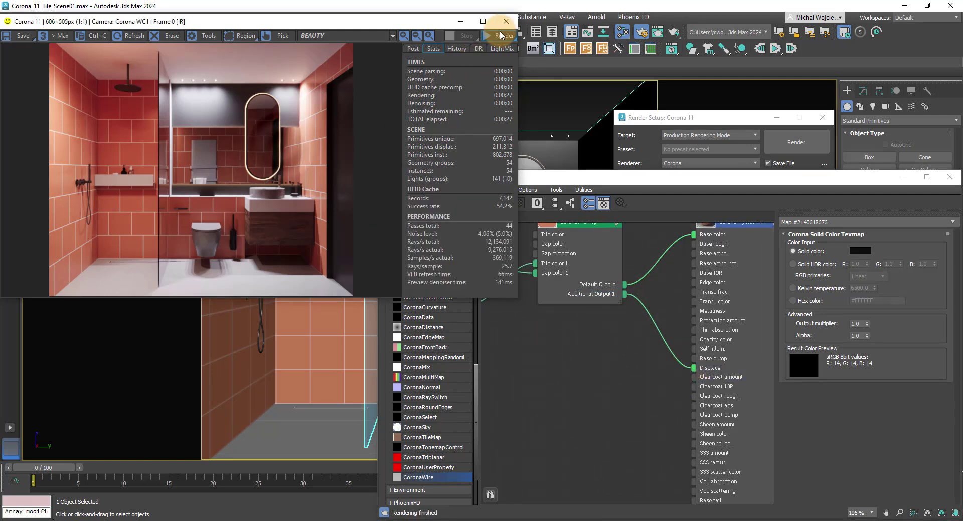
pyautogui.click(498, 46)
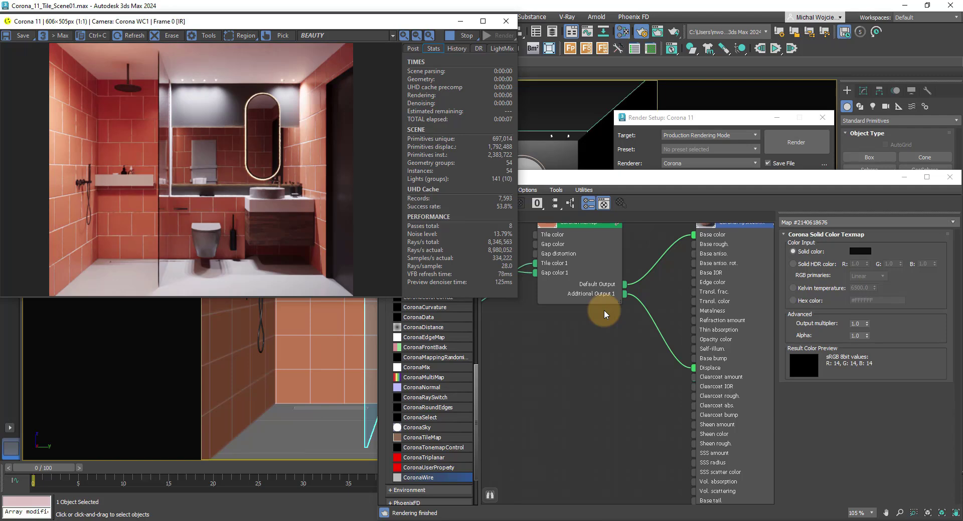
pyautogui.scroll(1, 603, 310)
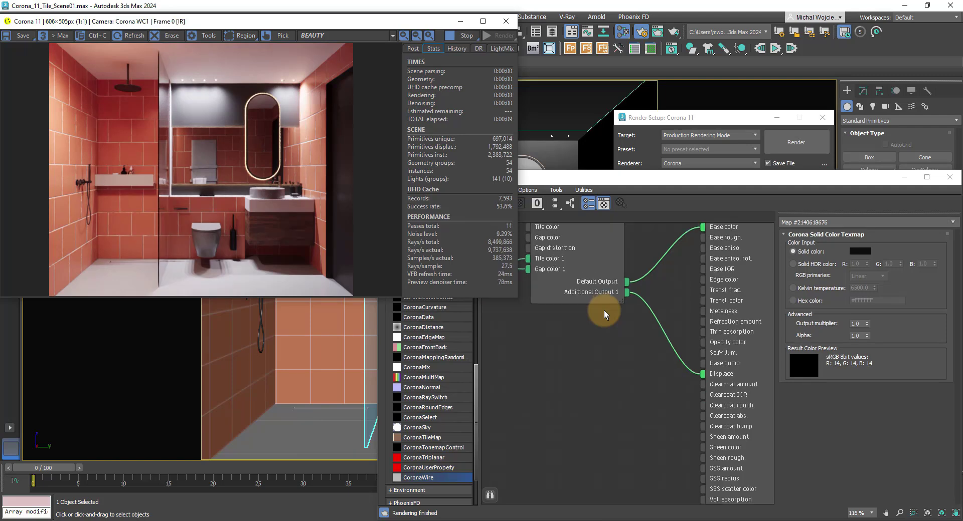
pyautogui.scroll(-2, 604, 311)
pyautogui.moveTo(568, 329)
pyautogui.keyDown('shift'); pyautogui.mouseDown()
pyautogui.moveTo(577, 326)
pyautogui.moveTo(589, 408)
pyautogui.moveTo(605, 411)
pyautogui.moveTo(589, 384)
pyautogui.mouseUp(); pyautogui.keyUp('shift')
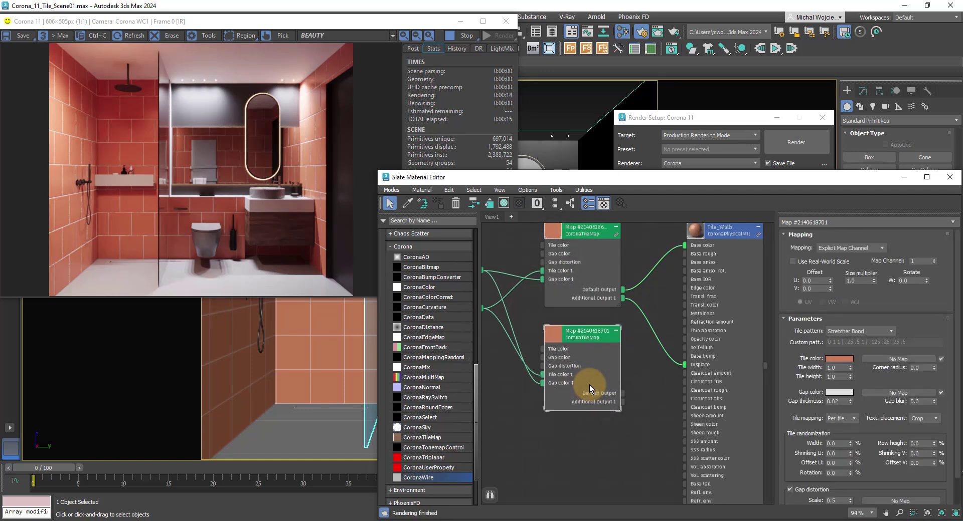
# Delete the duplicate tile map and inspect the CoronaColorCorrect node's settings
pyautogui.press('Delete')
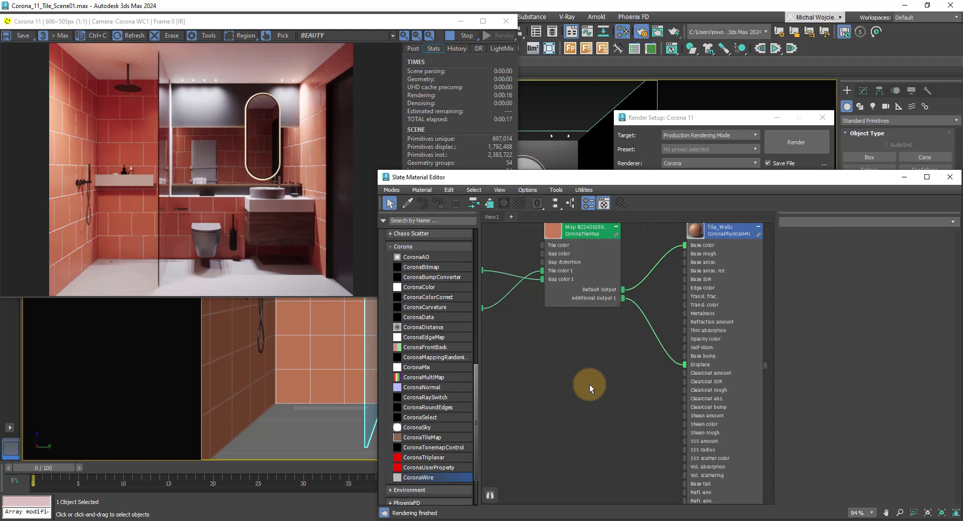
pyautogui.scroll(-2, 589, 384)
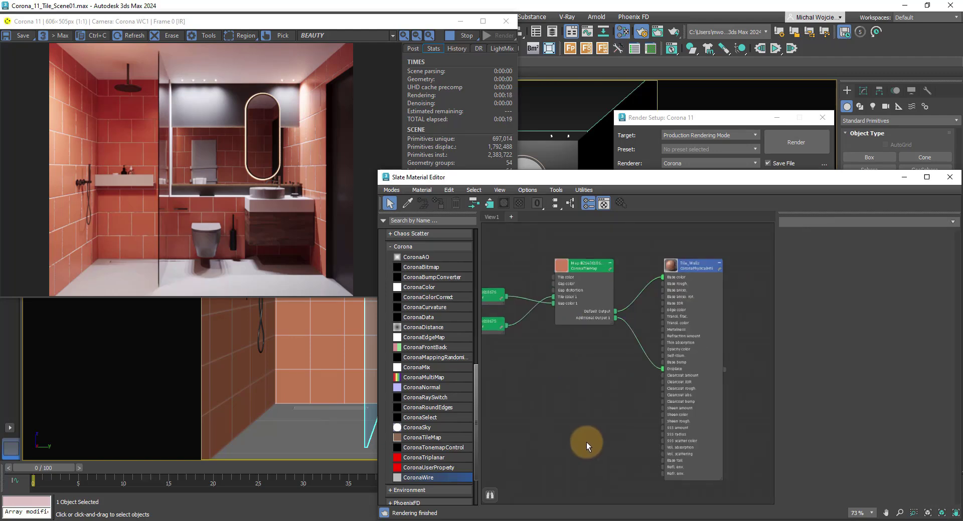
pyautogui.moveTo(588, 445); pyautogui.dragTo(589, 412, button='middle')
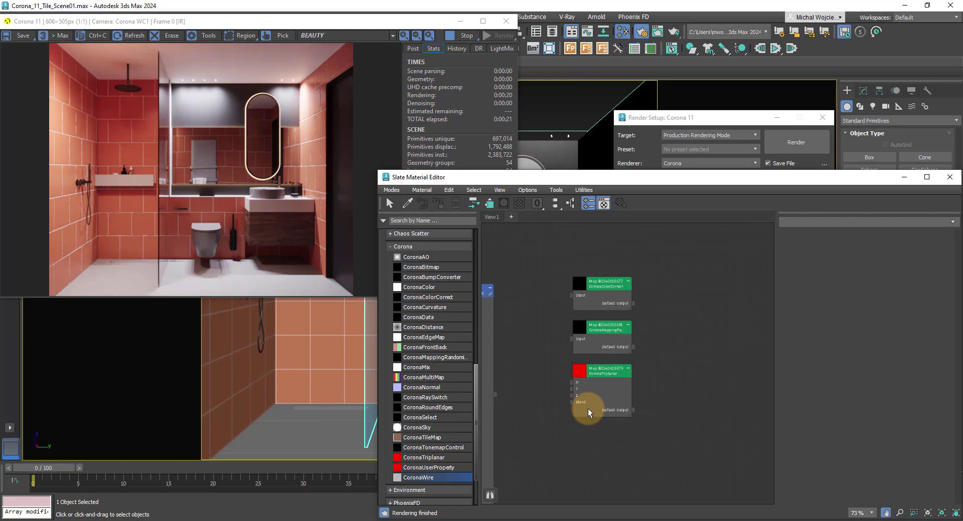
pyautogui.scroll(2, 622, 361)
pyautogui.click(608, 288)
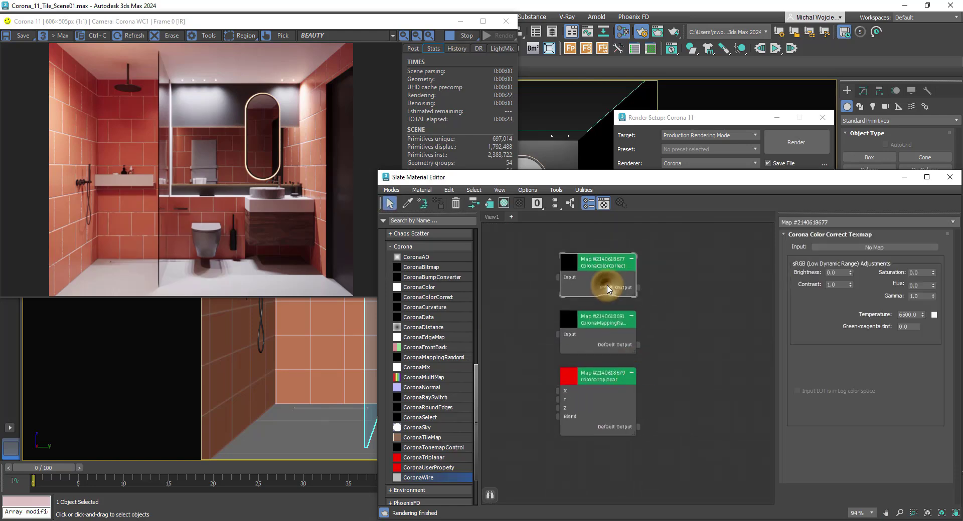
# Inspect the MappingRandomizer and Triplanar settings, then reselect CoronaTileMap
pyautogui.moveTo(660, 438); pyautogui.dragTo(667, 431, button='middle')
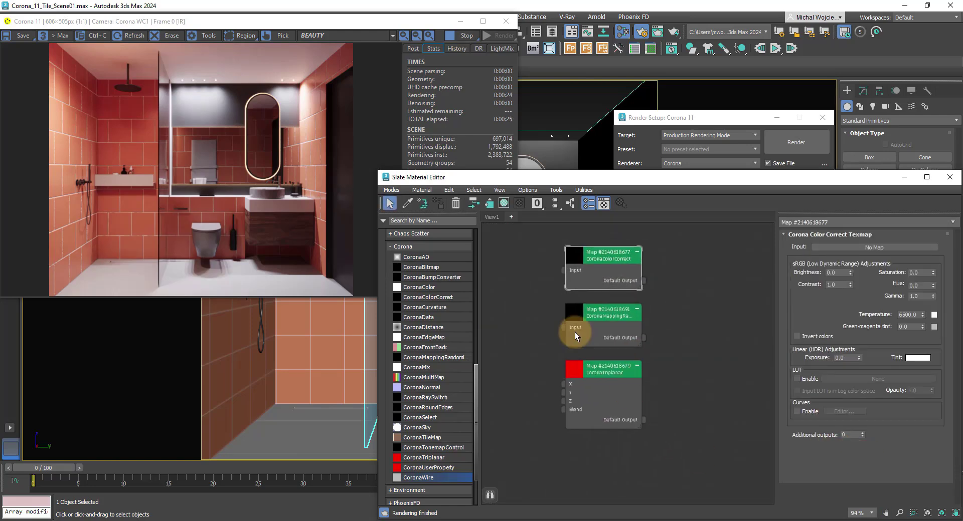
pyautogui.click(599, 339)
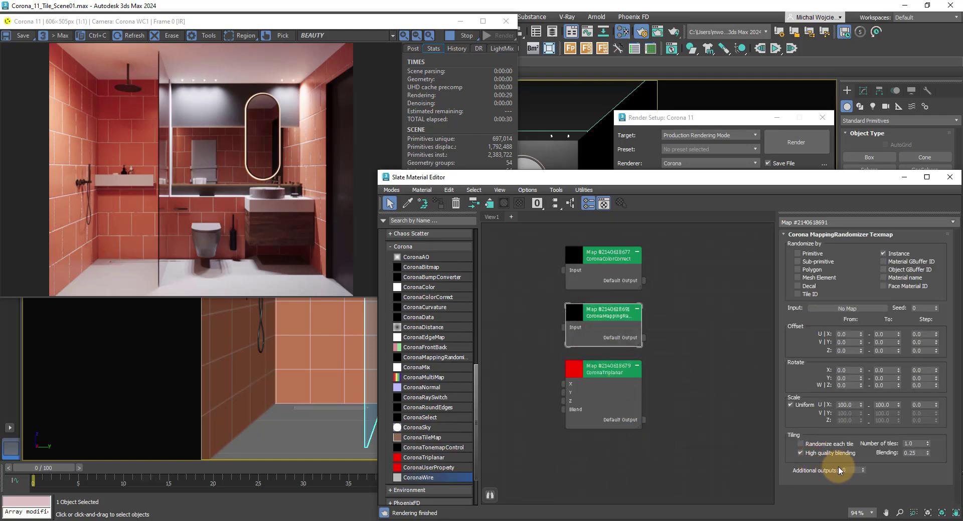
pyautogui.moveTo(849, 472)
pyautogui.click(623, 397)
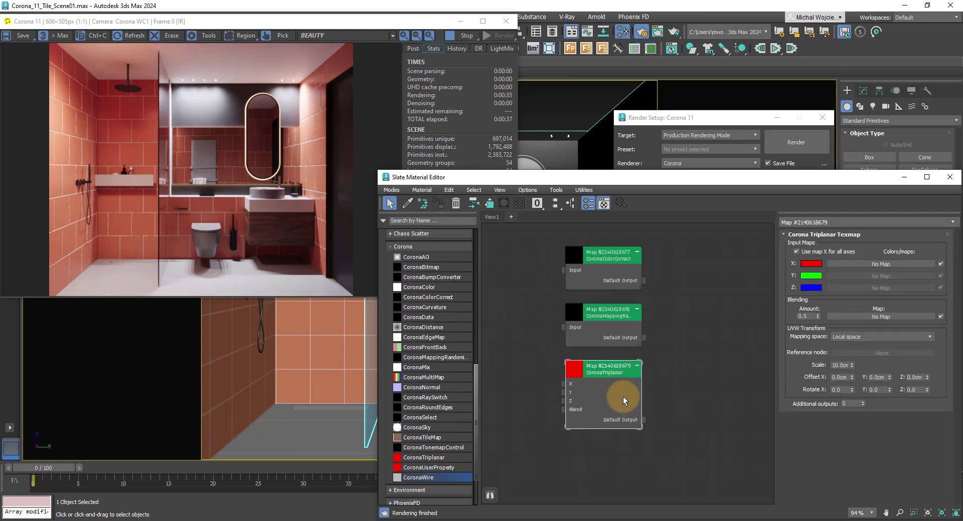
pyautogui.moveTo(624, 399); pyautogui.dragTo(607, 302, button='middle')
pyautogui.click(553, 276)
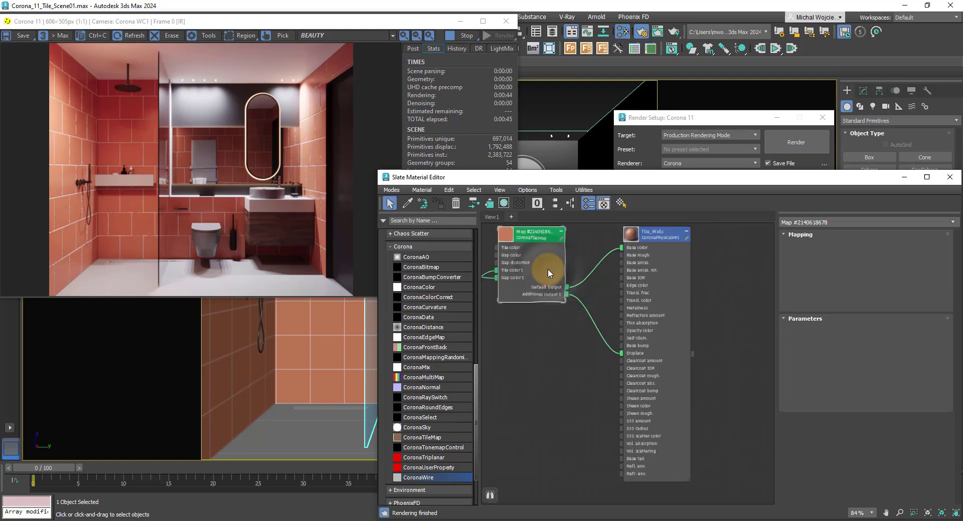
# Change CoronaTileMap's Tile pattern from Stretcher Bond to Custom pattern and select the Custom patt. field
pyautogui.moveTo(553, 275); pyautogui.dragTo(609, 284, button='middle')
pyautogui.scroll(-2, 614, 283)
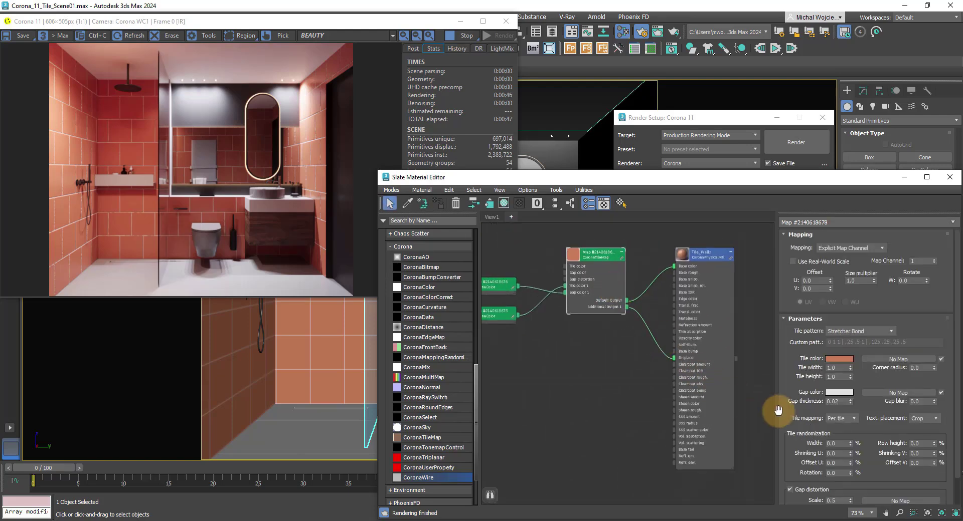
pyautogui.scroll(-2, 800, 401)
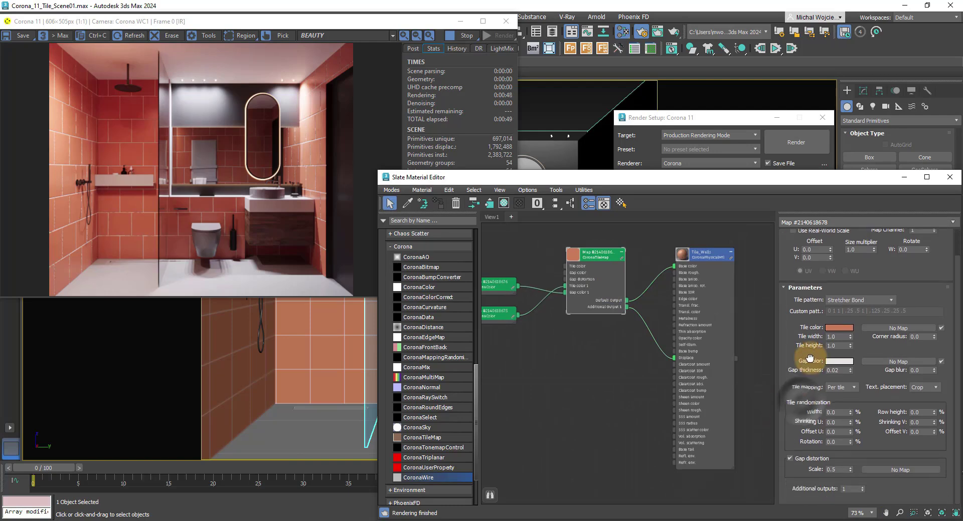
pyautogui.click(862, 300)
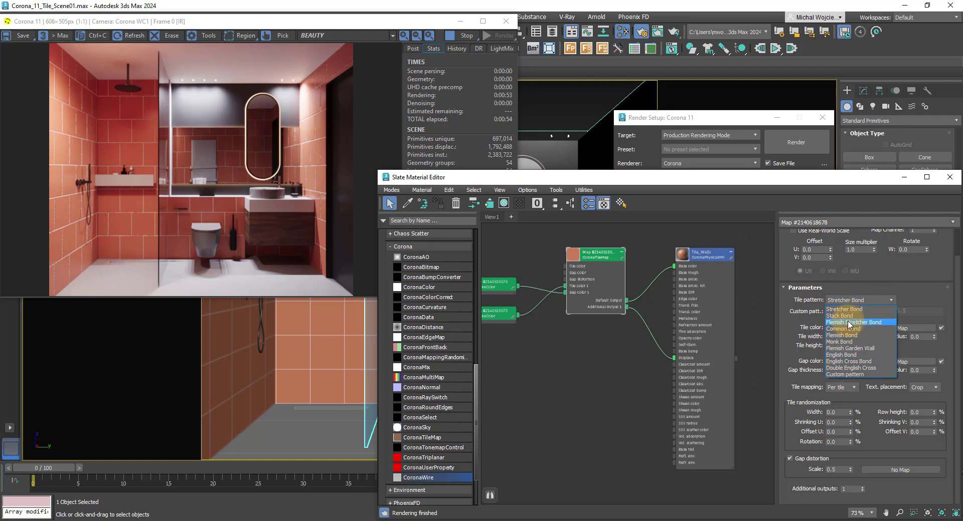
pyautogui.click(848, 374)
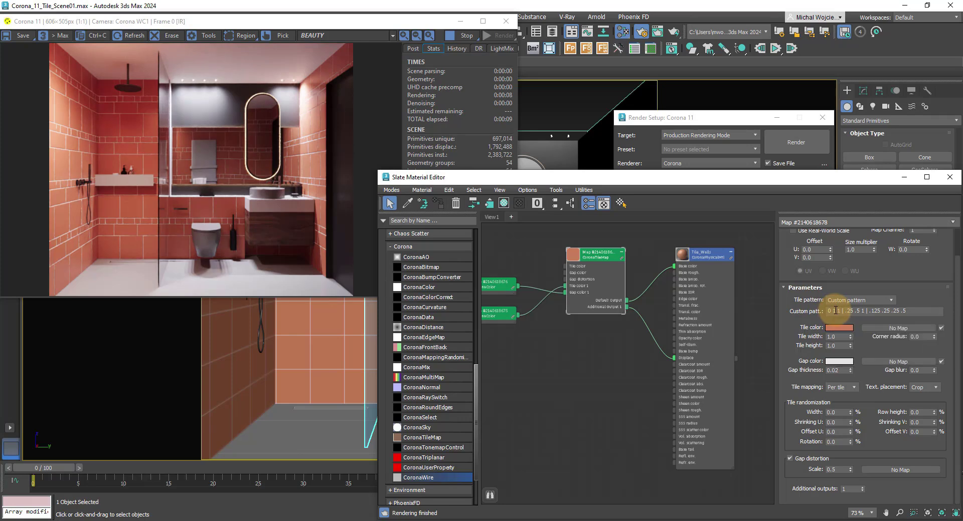
pyautogui.click(842, 311)
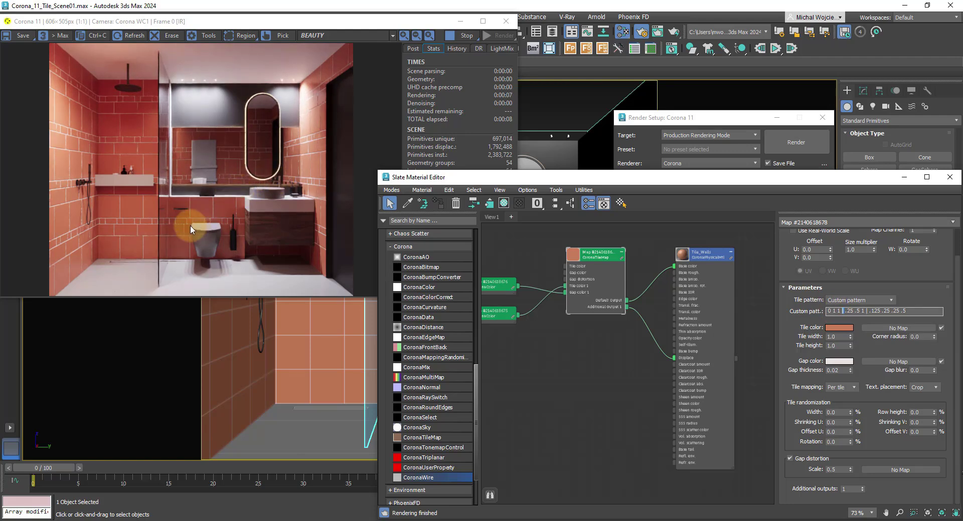
pyautogui.doubleClick(920, 337)
pyautogui.write('0.1')
pyautogui.press('Return')
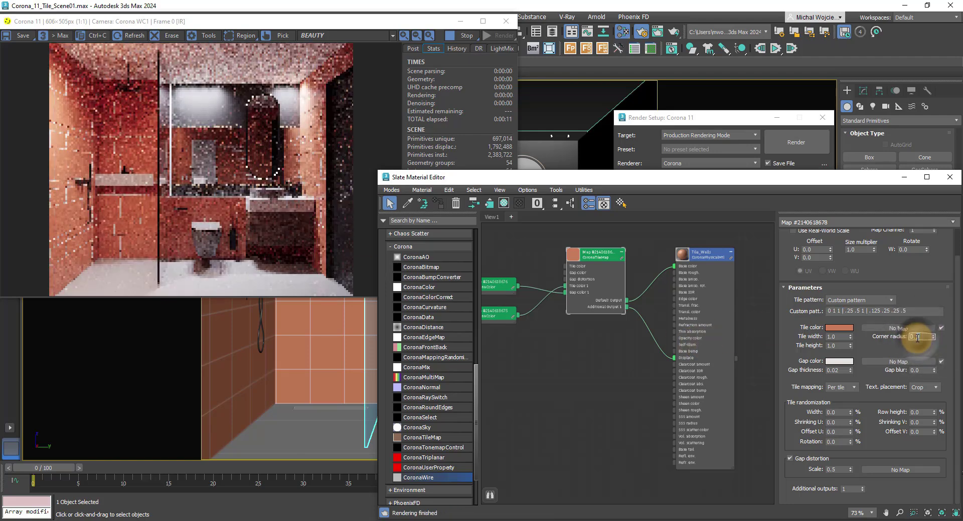
pyautogui.write('0.2')
pyautogui.press('Return')
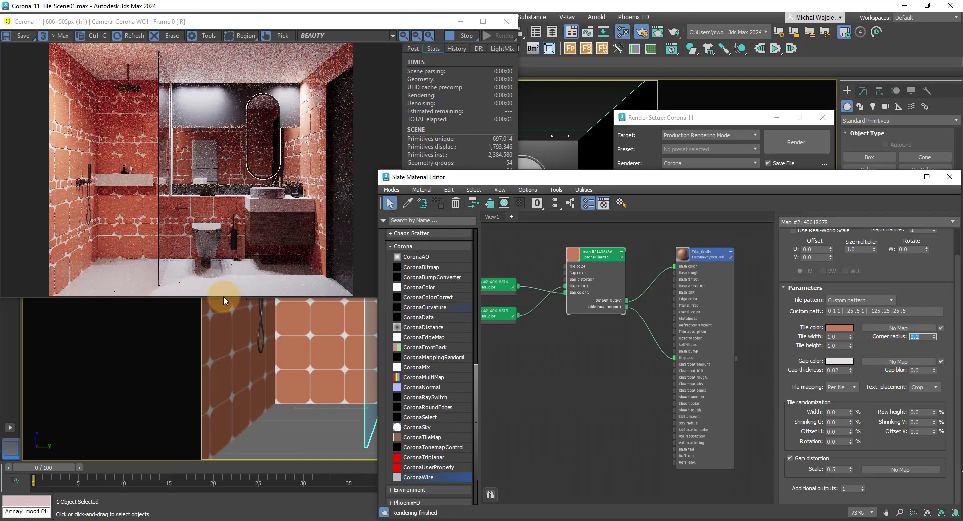
pyautogui.scroll(2, 122, 232)
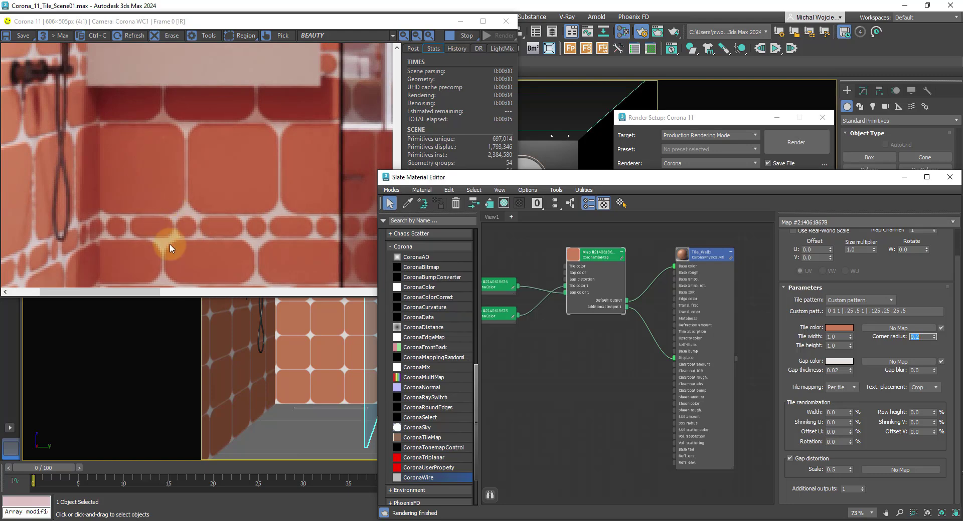
pyautogui.scroll(-2, 198, 220)
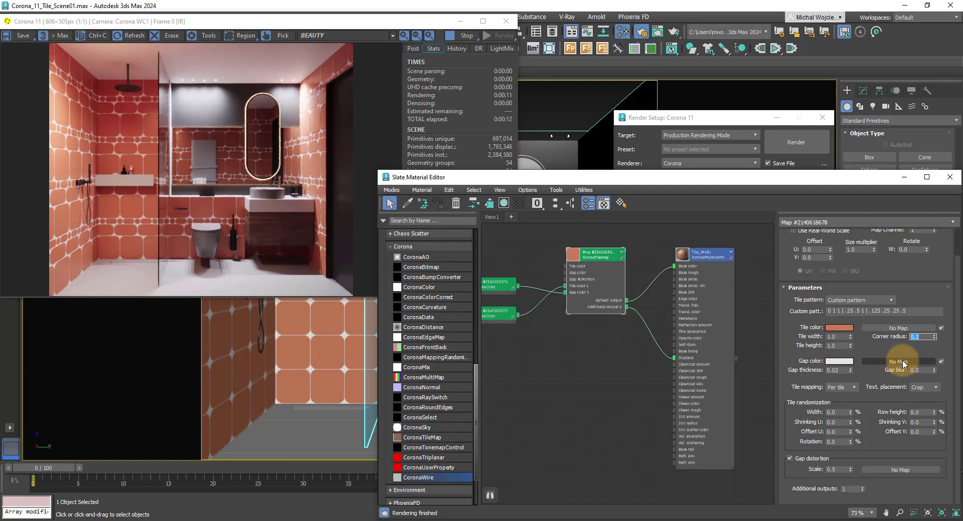
pyautogui.doubleClick(921, 370)
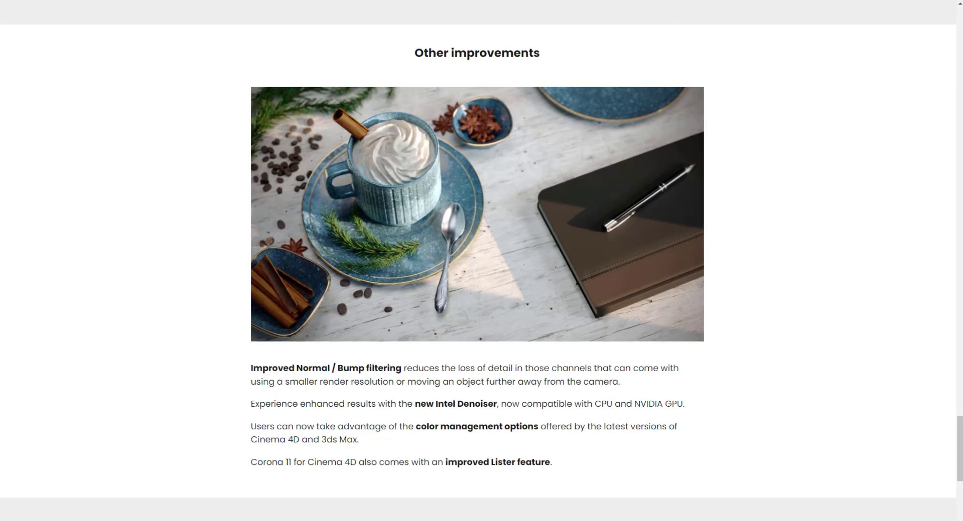
# Autoscroll the Corona 11 what's new page back up to the See what's new video
pyautogui.middleClick(754, 337)
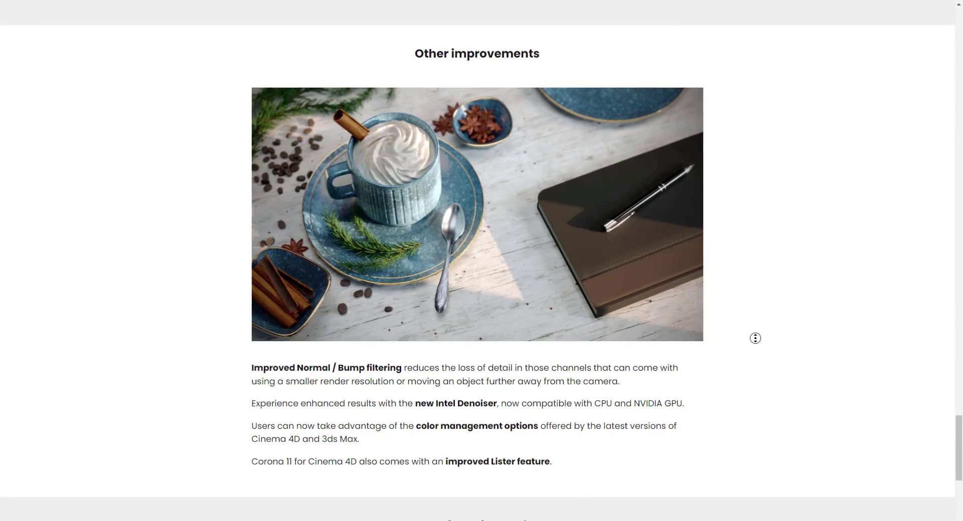